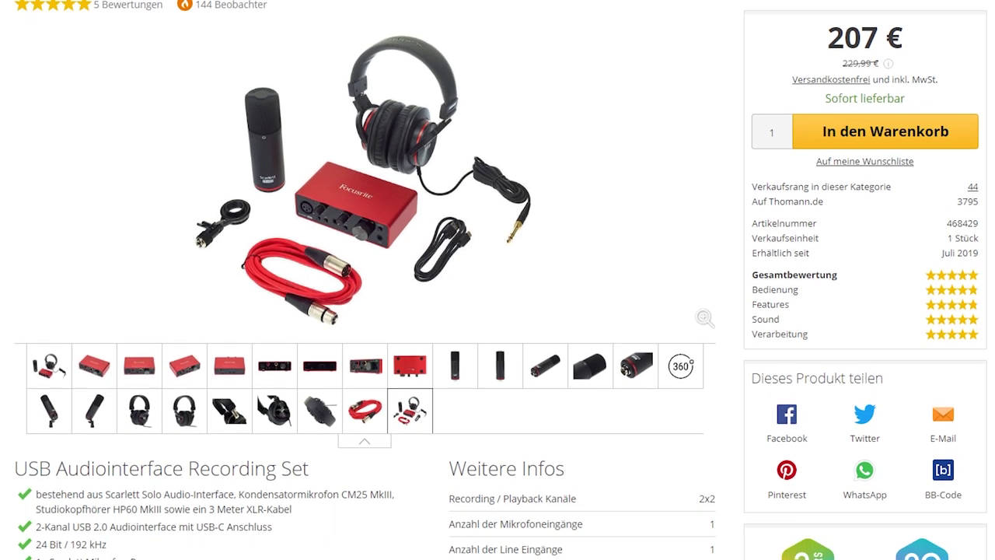
Review the specifications of the Focusrite USB audio interface recording set on its product page
scroll(498, 280, down, 2)
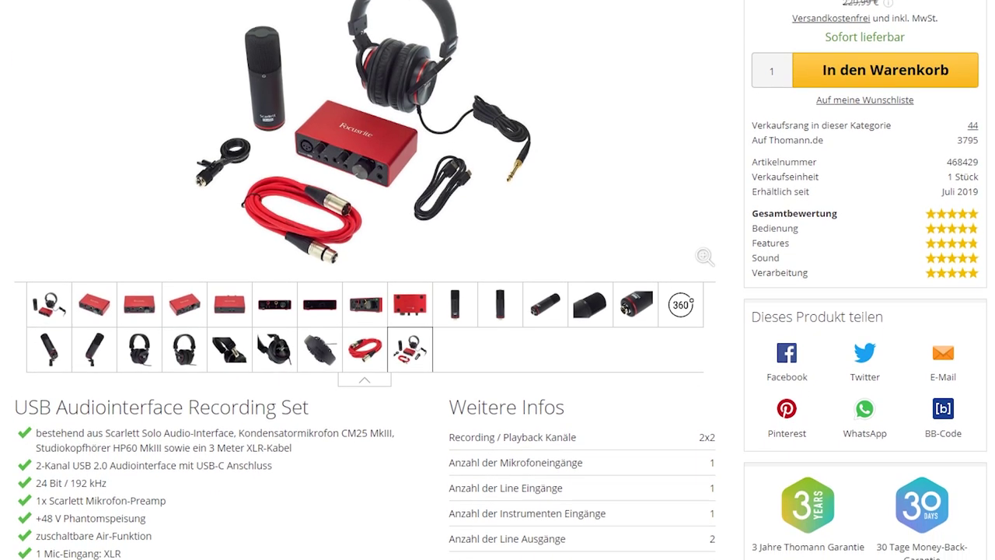
scroll(497, 280, down, 2)
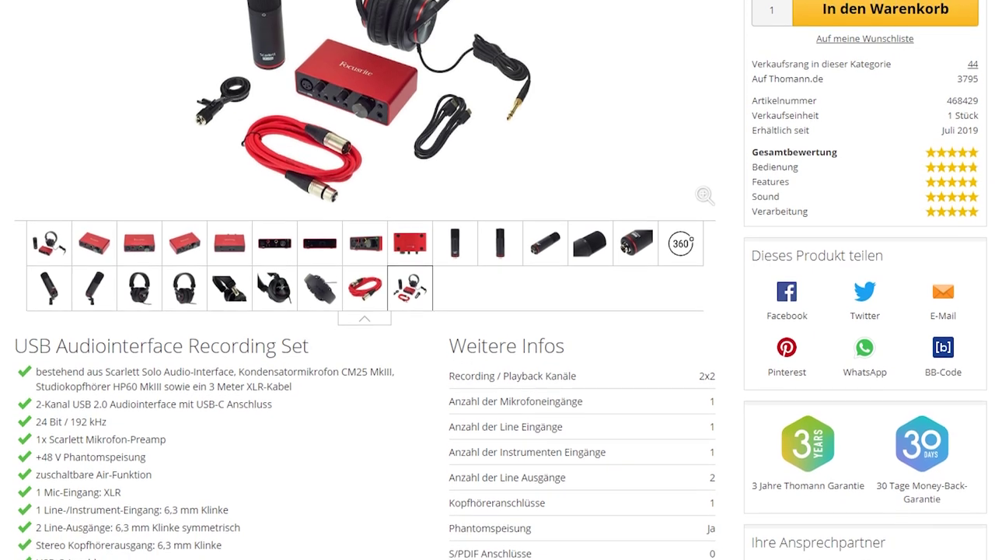
scroll(498, 280, down, 2)
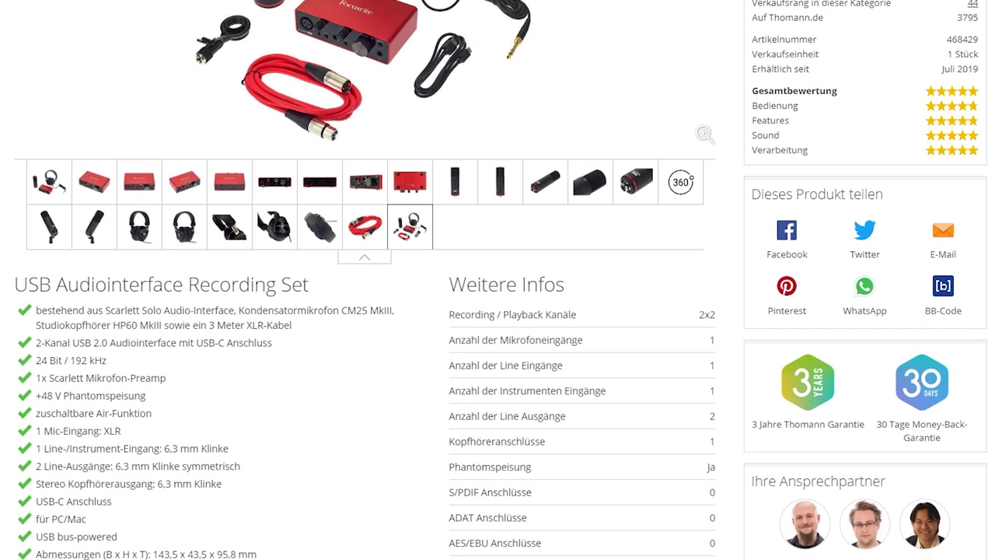
scroll(497, 280, down, 2)
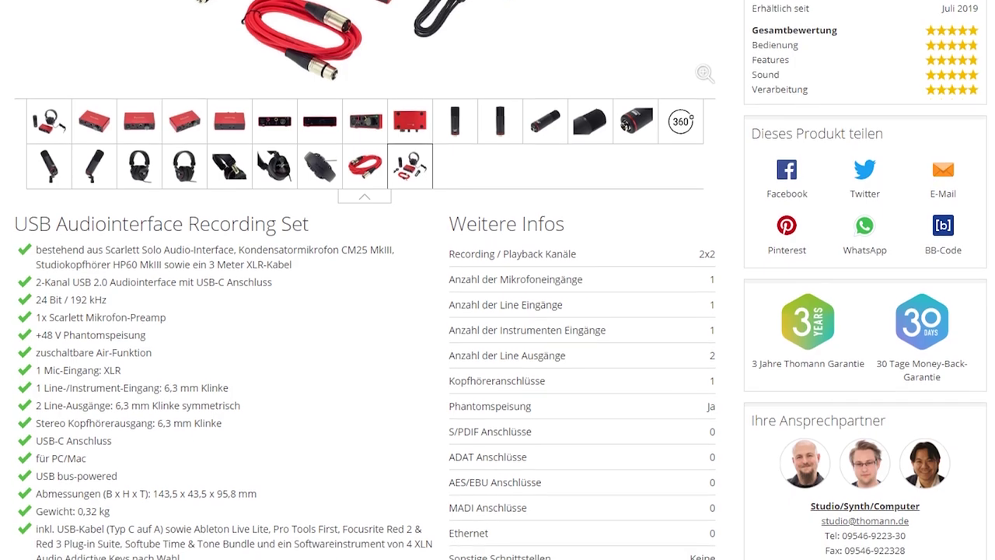
scroll(498, 280, down, 2)
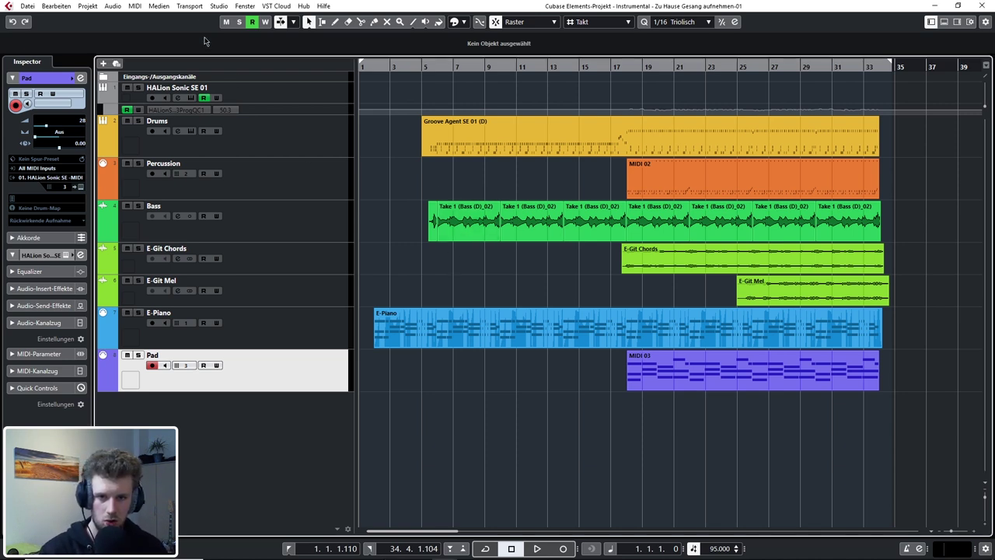
Select Yamaha Steinberg USB ASIO as the ASIO driver for the VST audio system in the studio settings and confirm the driver change
click(219, 7)
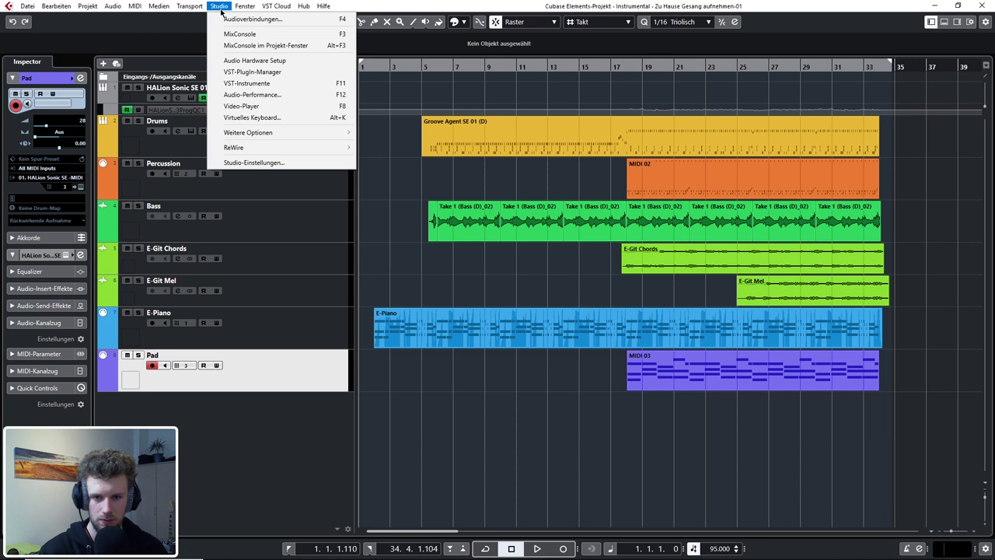
click(255, 164)
drag(496, 122, 521, 99)
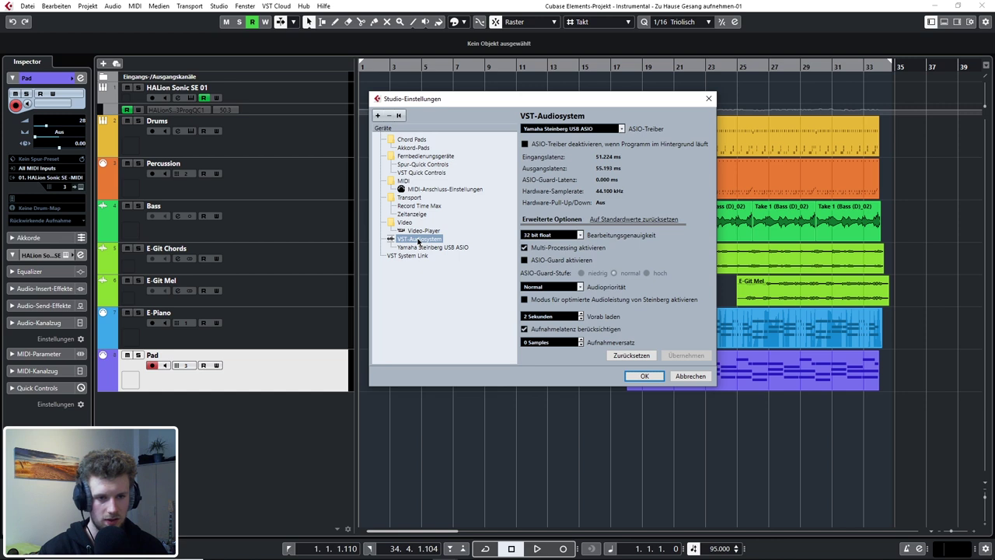
click(574, 131)
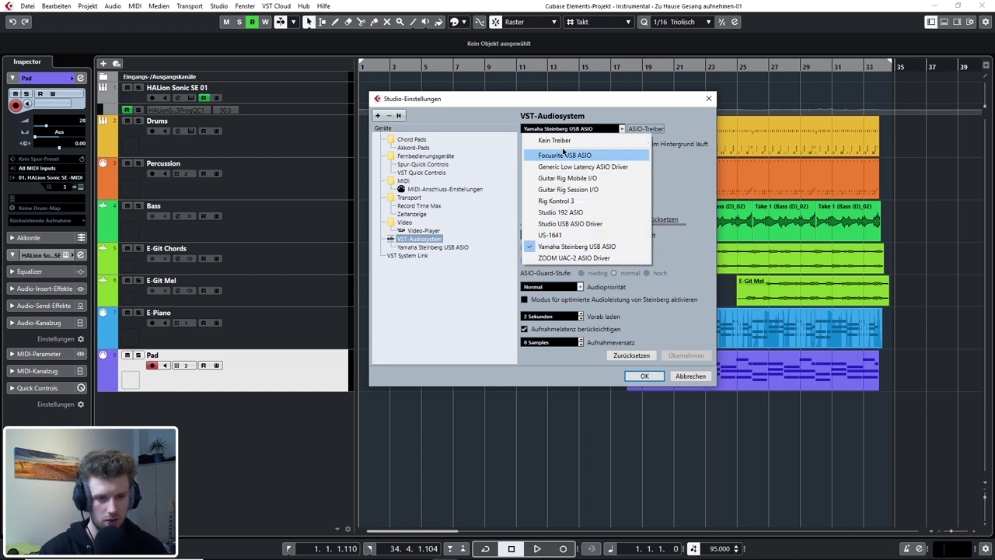
click(529, 247)
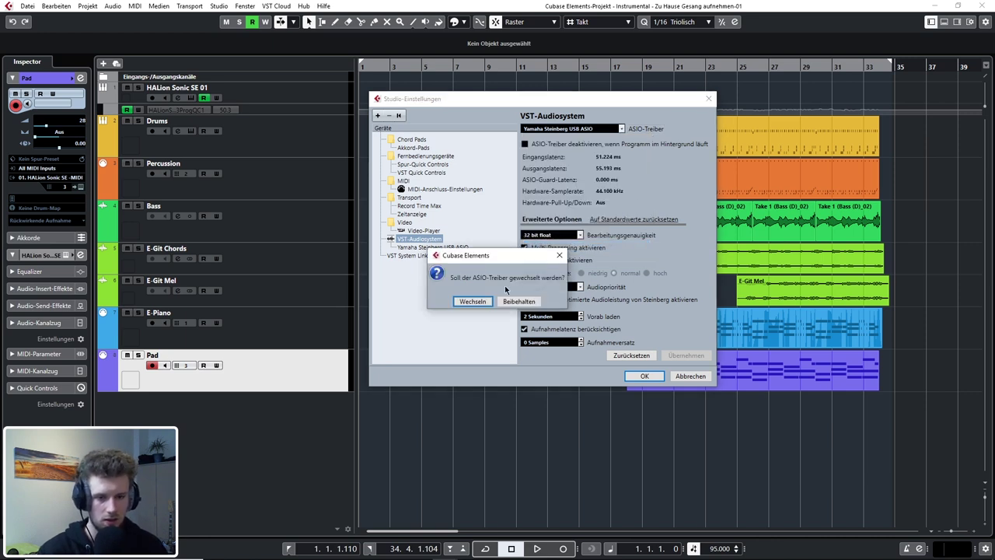
click(472, 301)
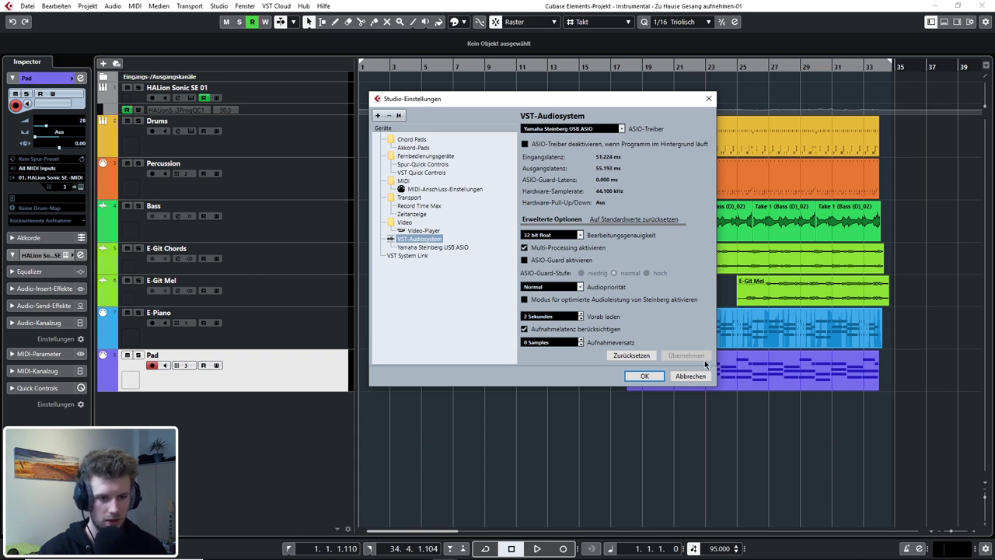
click(642, 377)
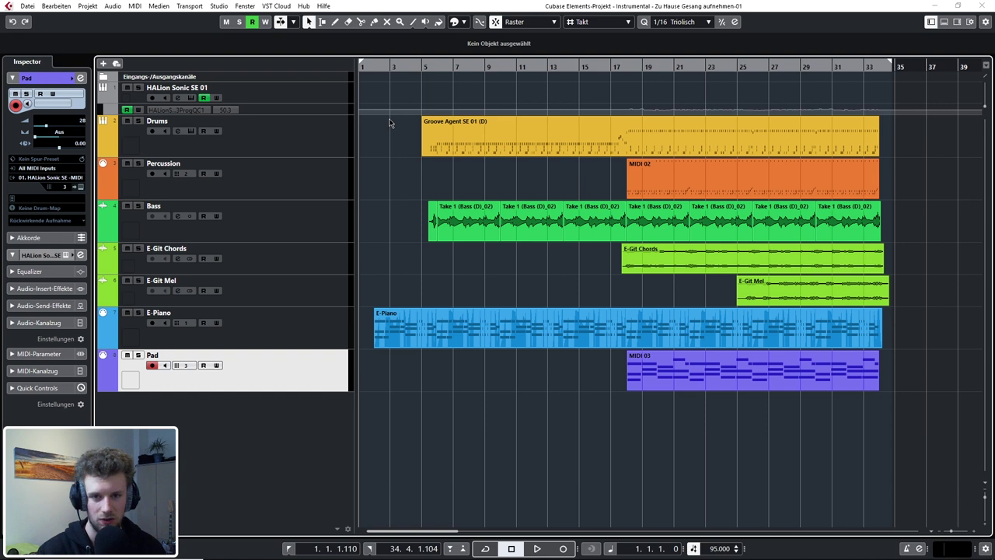
Add one mono input bus named "Mikrofon" in the audio connections
click(218, 6)
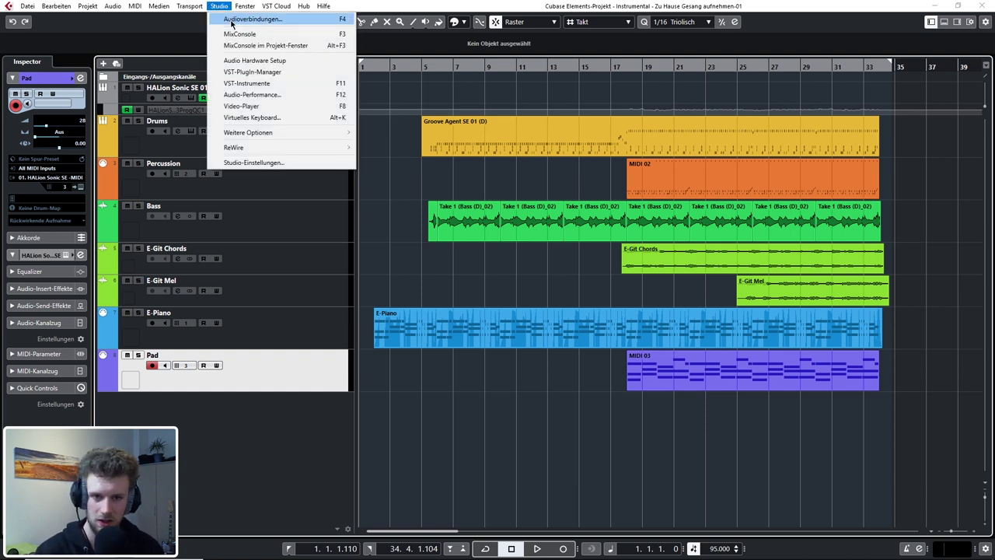
click(248, 19)
drag(630, 99, 507, 90)
click(299, 110)
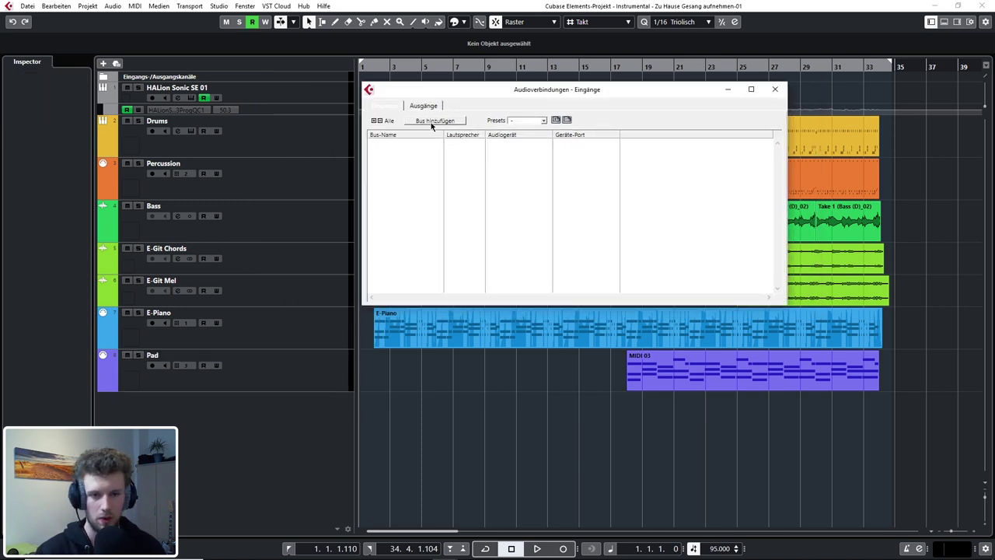
click(433, 122)
drag(378, 133, 568, 110)
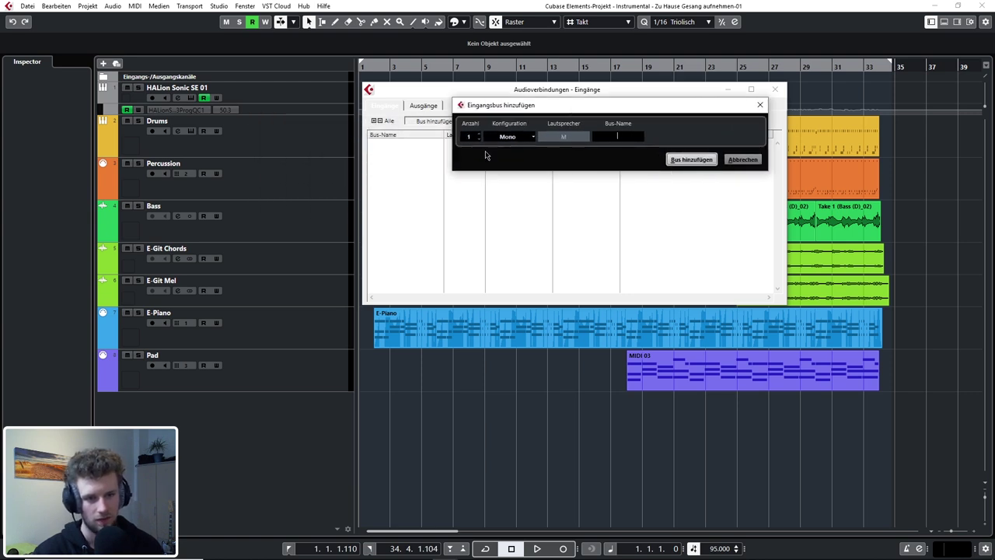
click(510, 137)
click(511, 149)
click(608, 136)
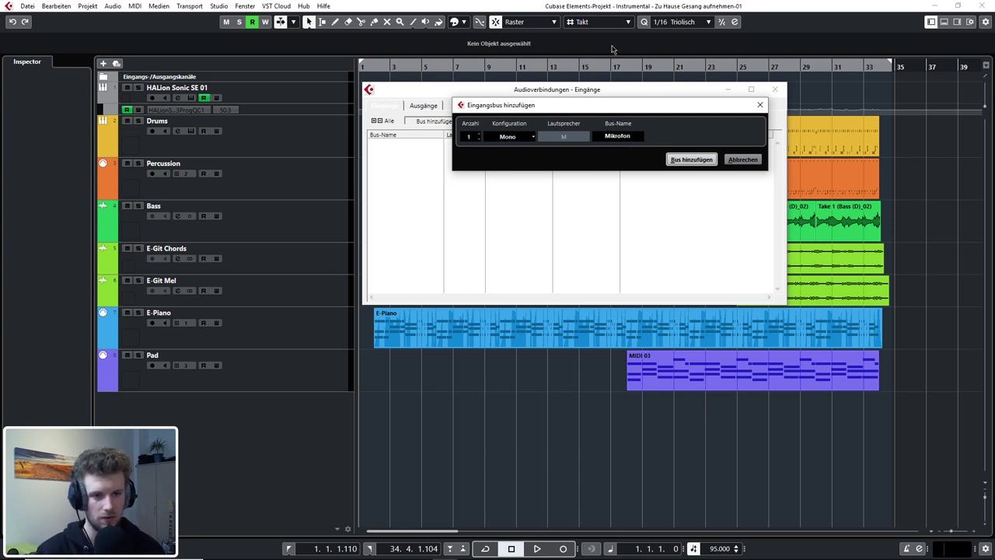
drag(583, 108, 510, 104)
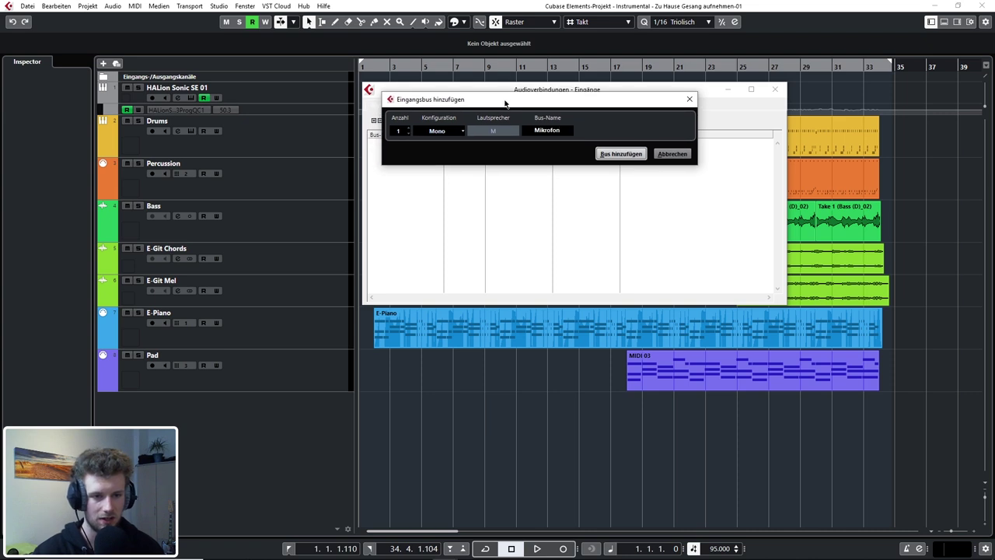
click(633, 155)
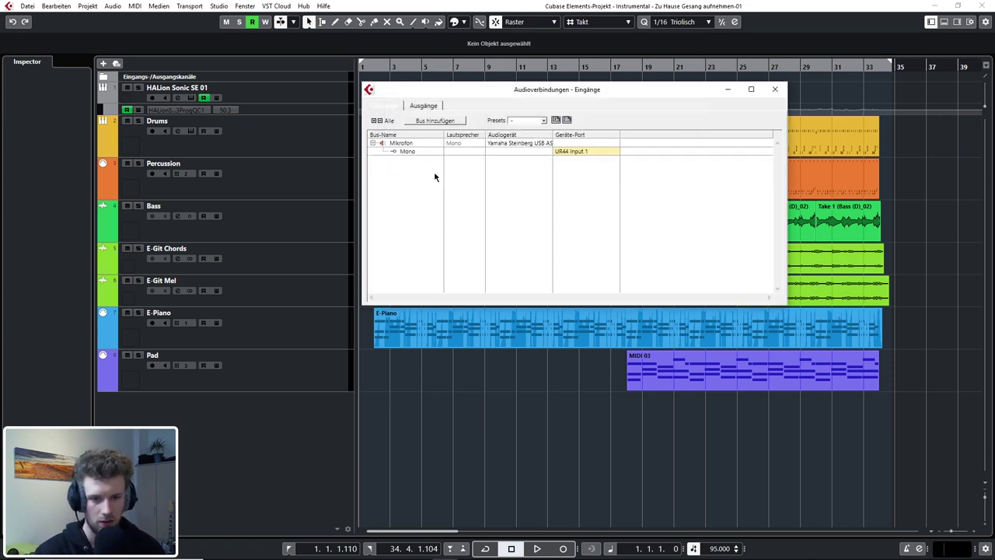
Assign the Mikrofon bus to Yamaha Steinberg USB ASIO with device port UR44 Input 3 and close the audio connections
click(494, 145)
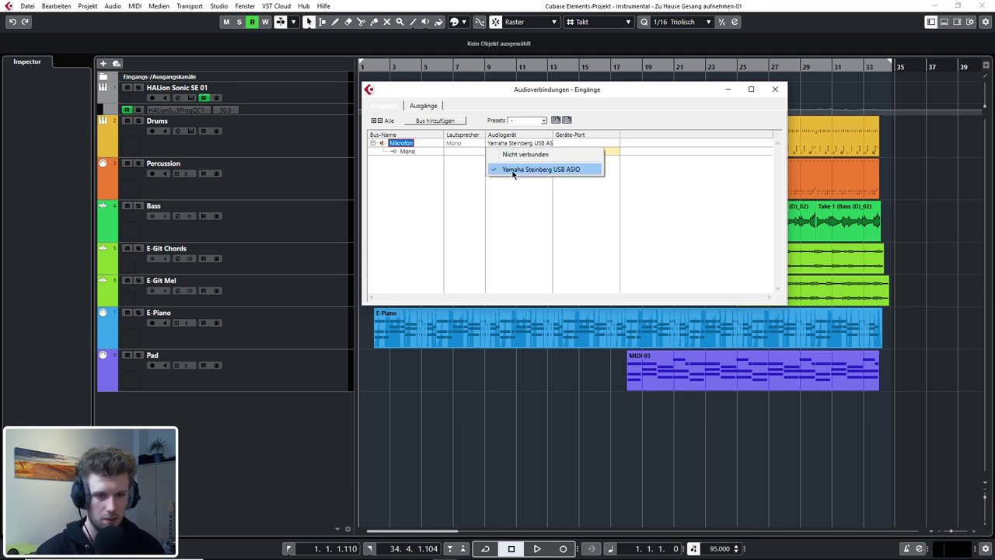
click(514, 170)
click(416, 176)
click(578, 152)
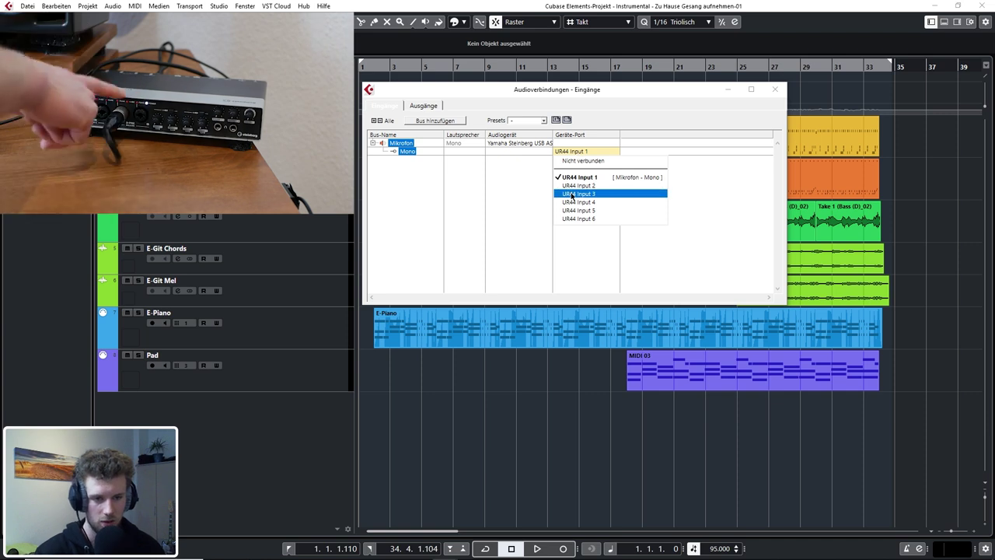
click(575, 177)
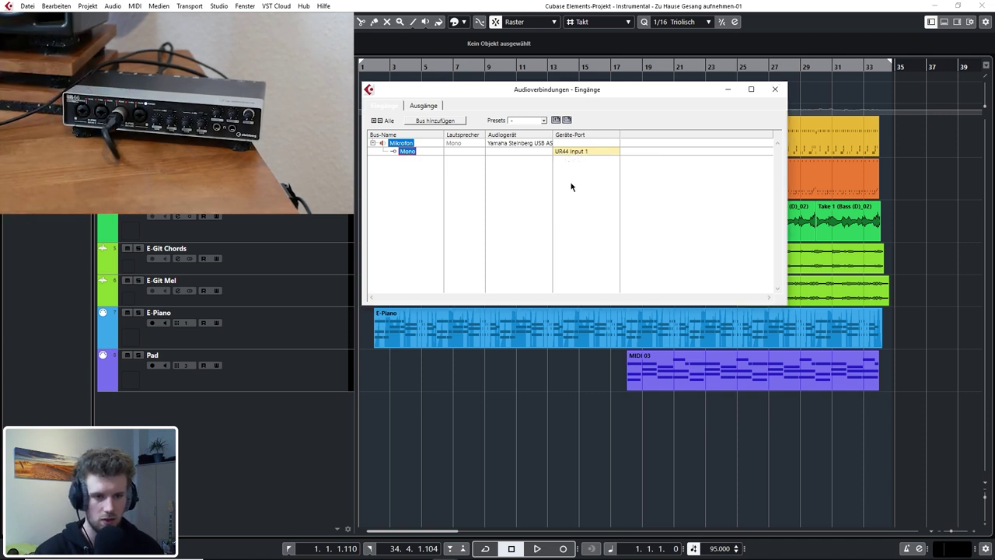
drag(629, 92, 657, 129)
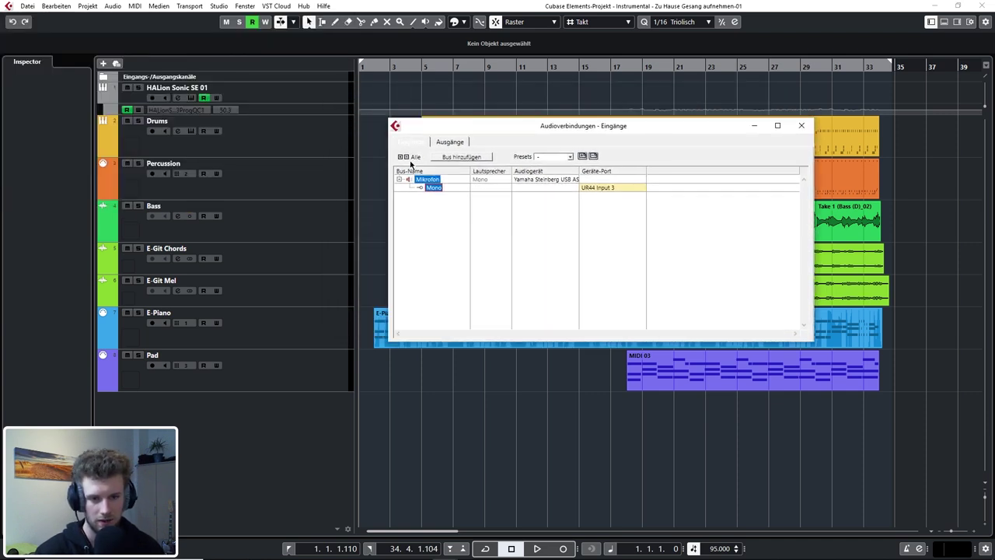
click(447, 221)
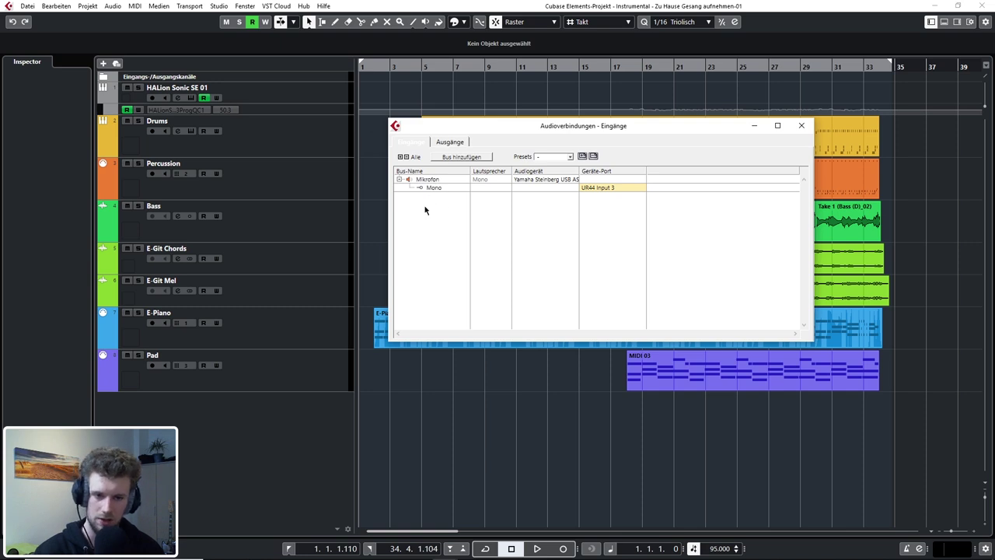
click(802, 125)
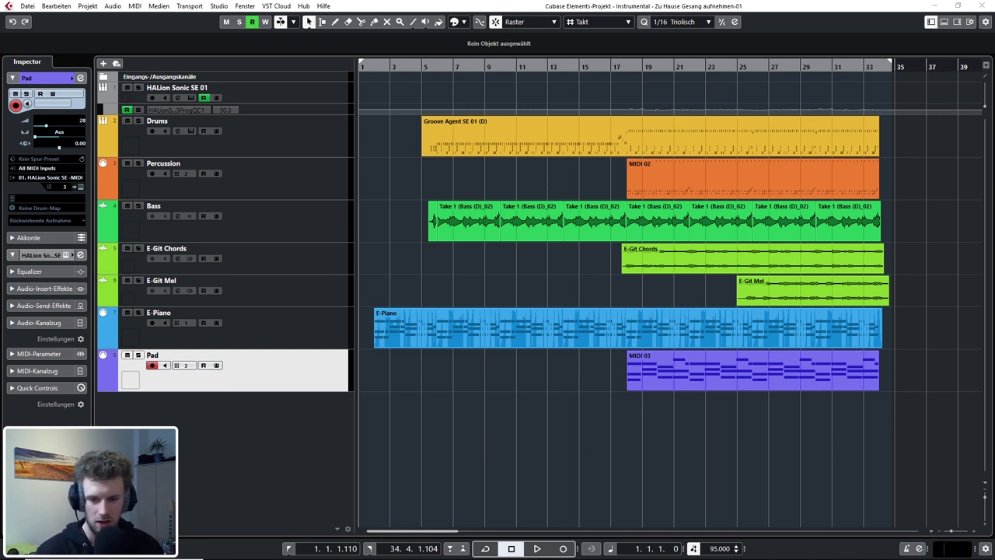
Set up a new audio track below Pad with Mikrofon as input, Mono configuration and Stereo Out as output
right_click(225, 406)
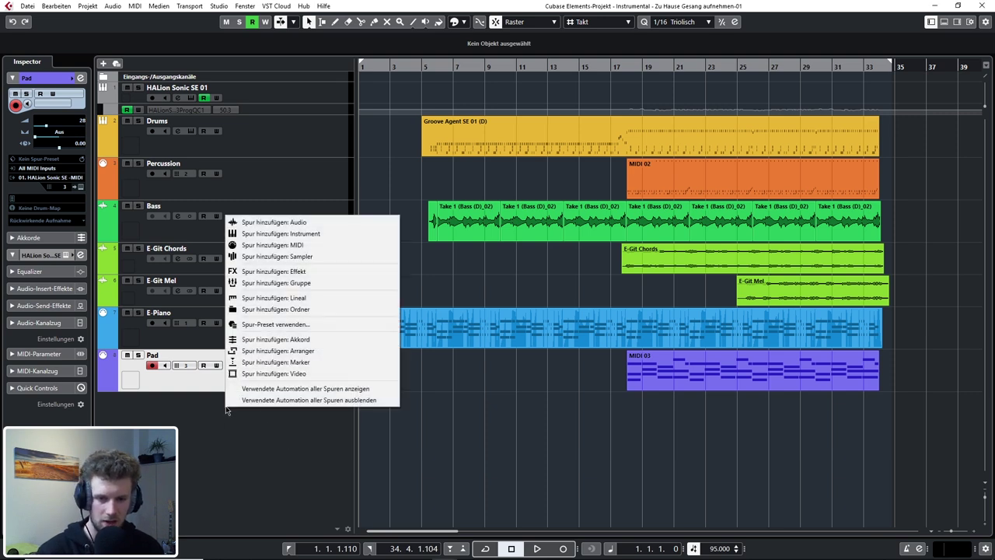
click(243, 226)
drag(458, 140, 555, 138)
click(575, 213)
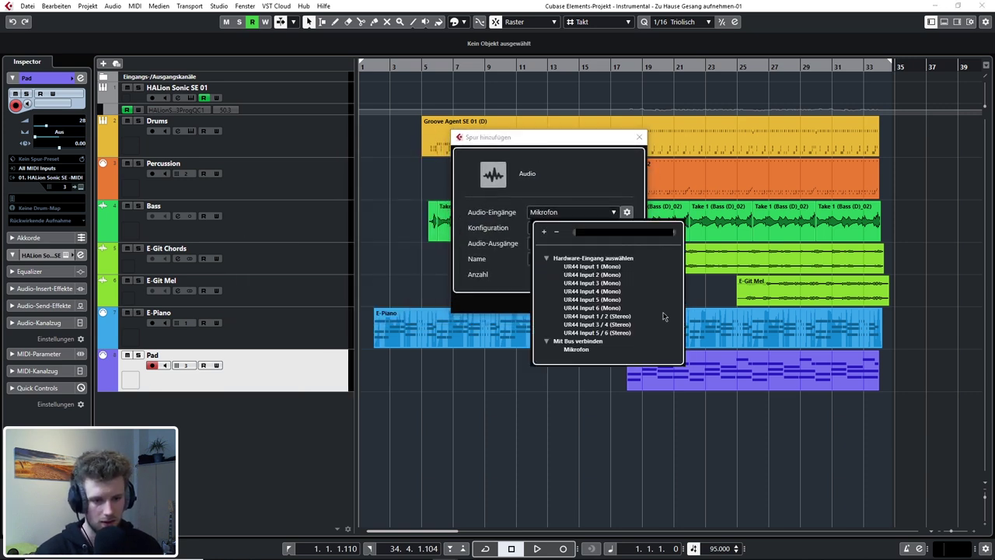
click(576, 351)
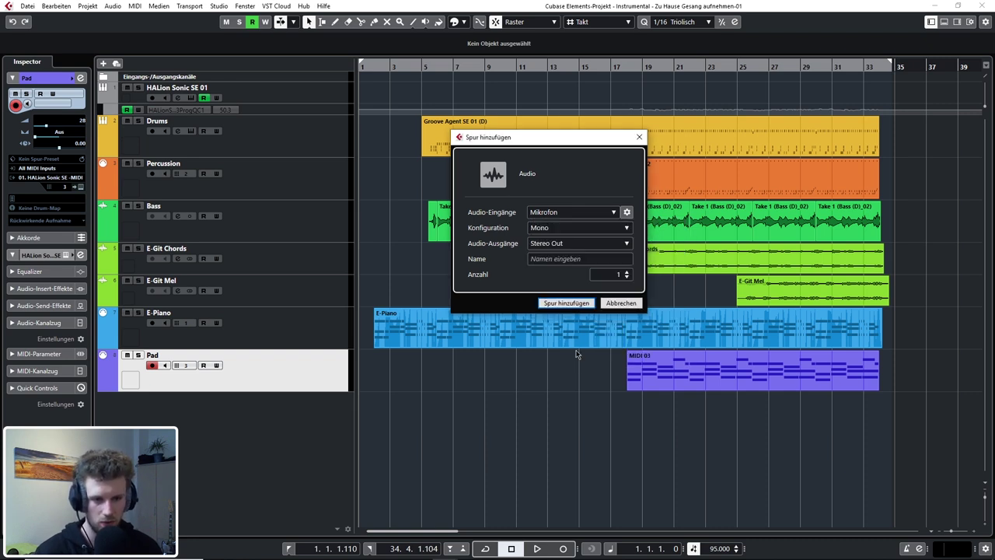
click(553, 228)
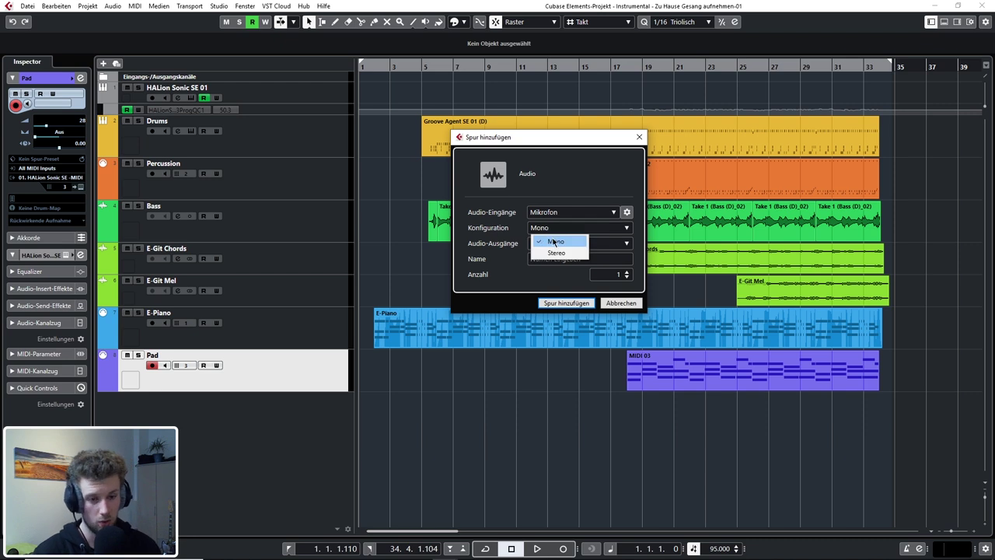
click(553, 243)
click(550, 246)
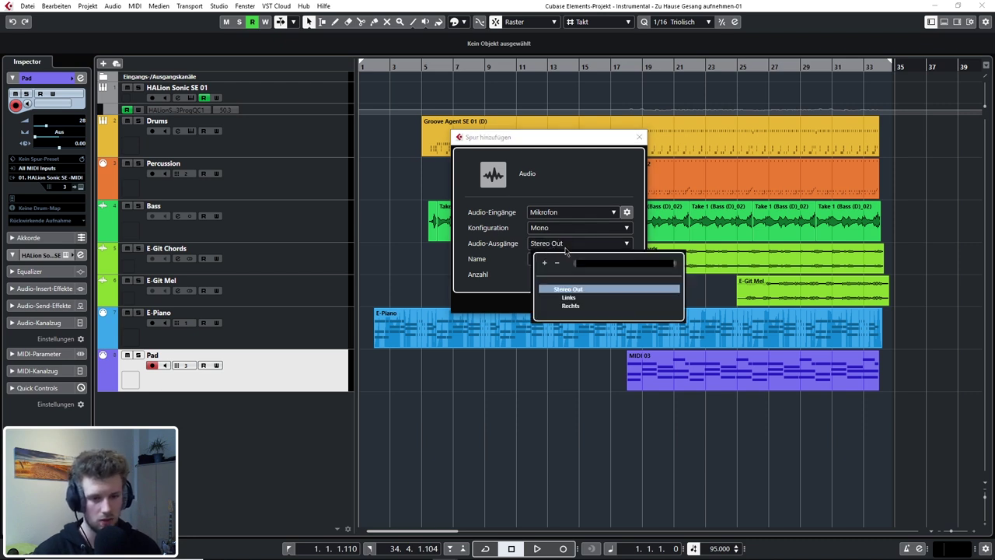
click(559, 289)
Name the new audio track "Gesang" and add it to the project
drag(570, 144, 492, 156)
click(479, 269)
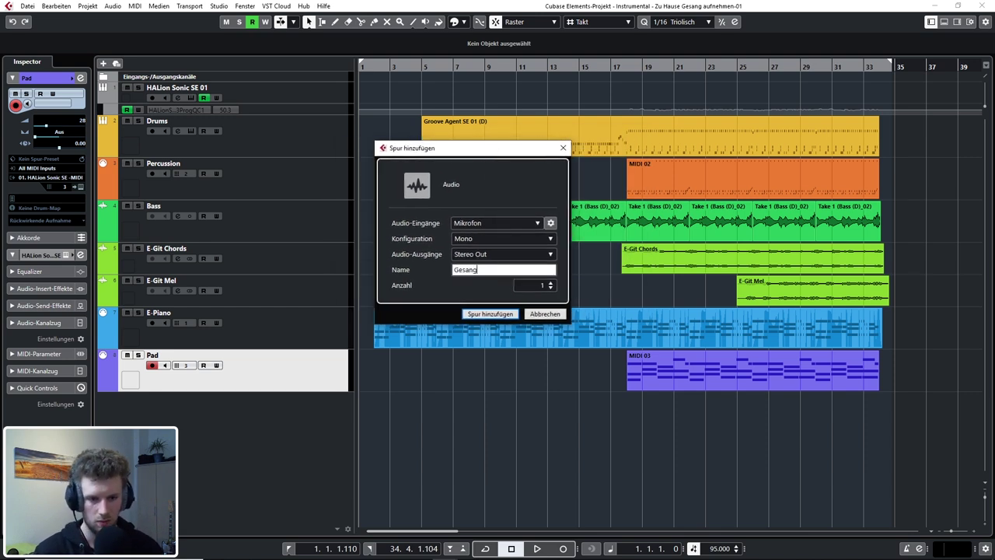
drag(462, 146, 444, 166)
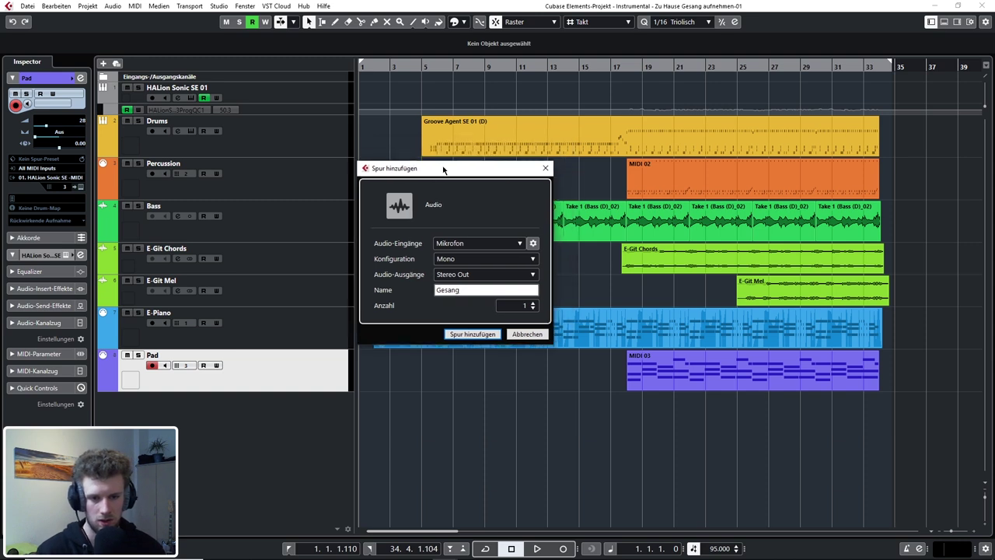
click(474, 335)
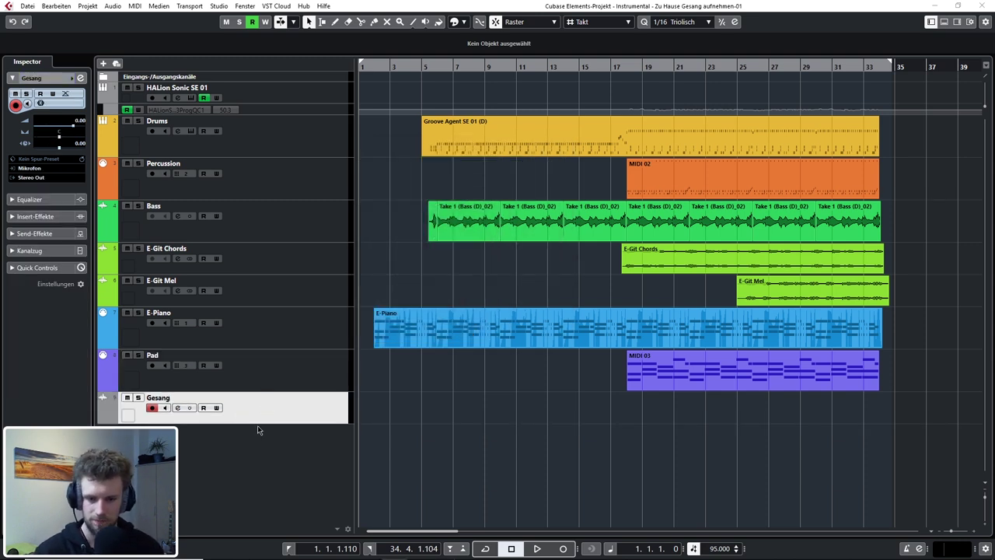
Enlarge the Gesang track's height and leave the track armed for recording
drag(257, 426, 289, 455)
click(152, 407)
click(152, 409)
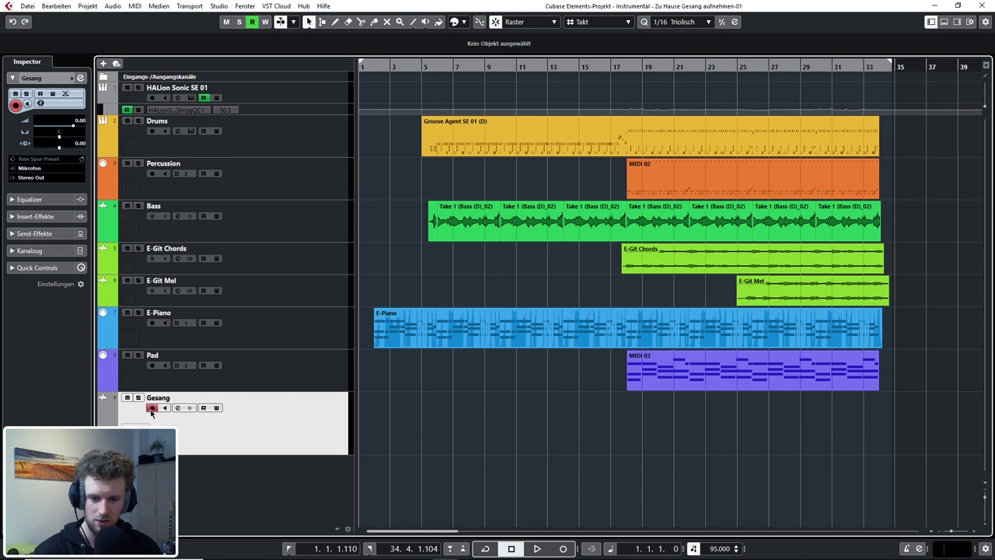
Color the Gesang track red with Color 1 and reduce its height slightly
click(455, 24)
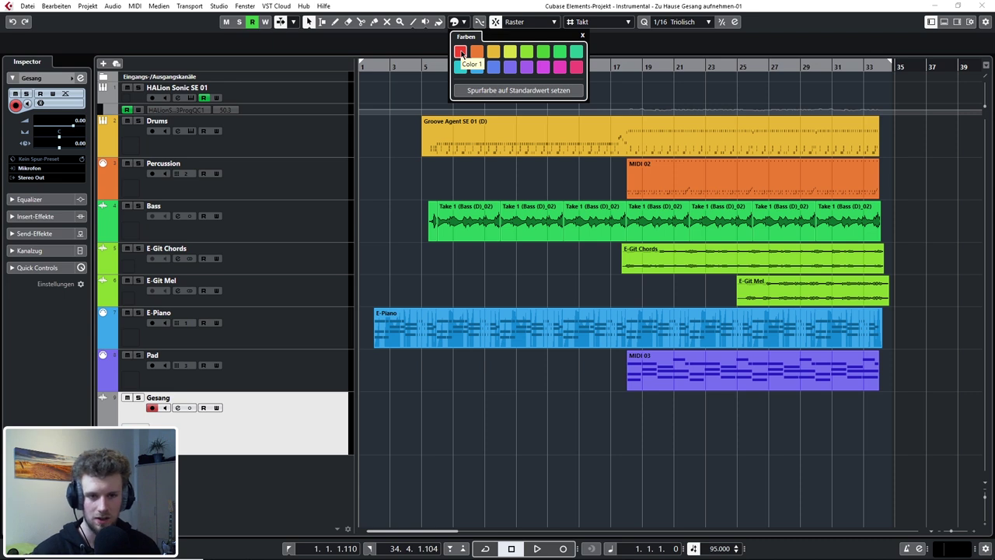
click(460, 52)
click(191, 475)
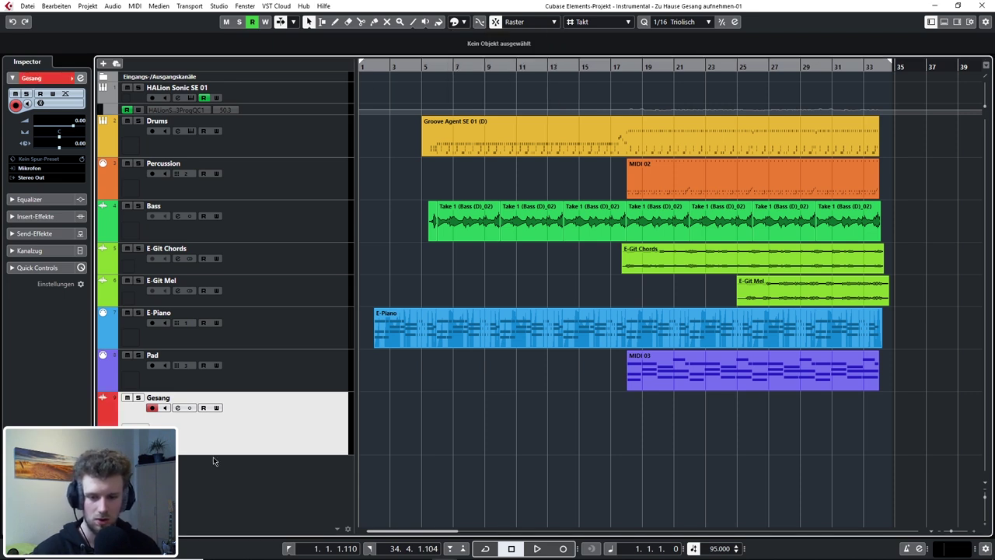
drag(208, 453, 209, 444)
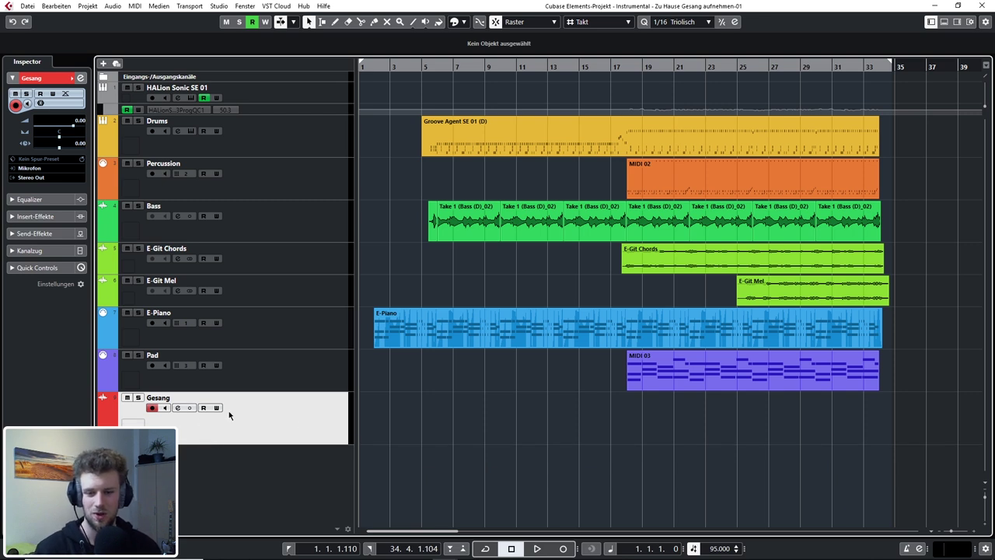
Assign the key A as a shortcut to the Aufnahme command in the Transport category of the keyboard commands
click(579, 413)
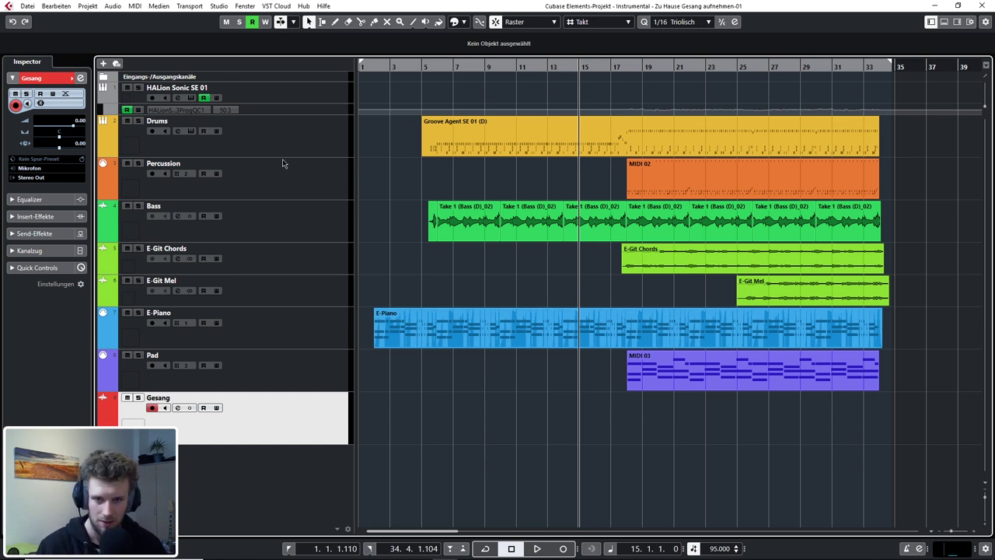
click(50, 8)
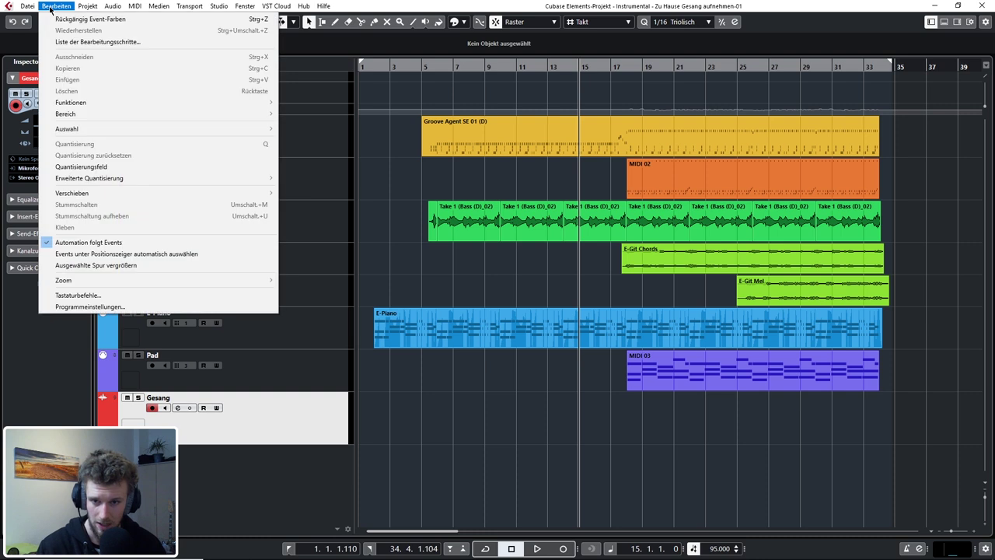
click(83, 297)
drag(381, 158, 449, 119)
click(275, 267)
scroll(311, 180, down, 1)
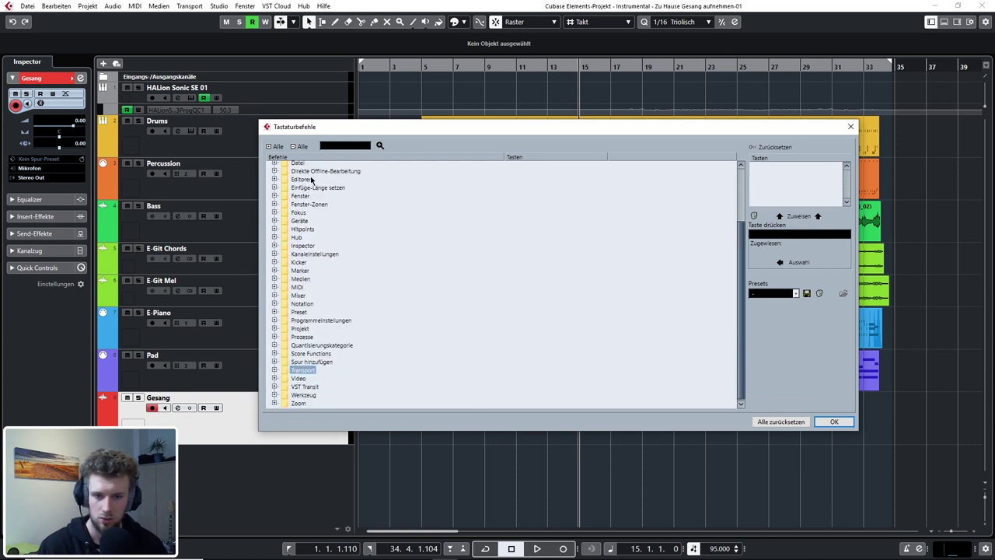
click(275, 369)
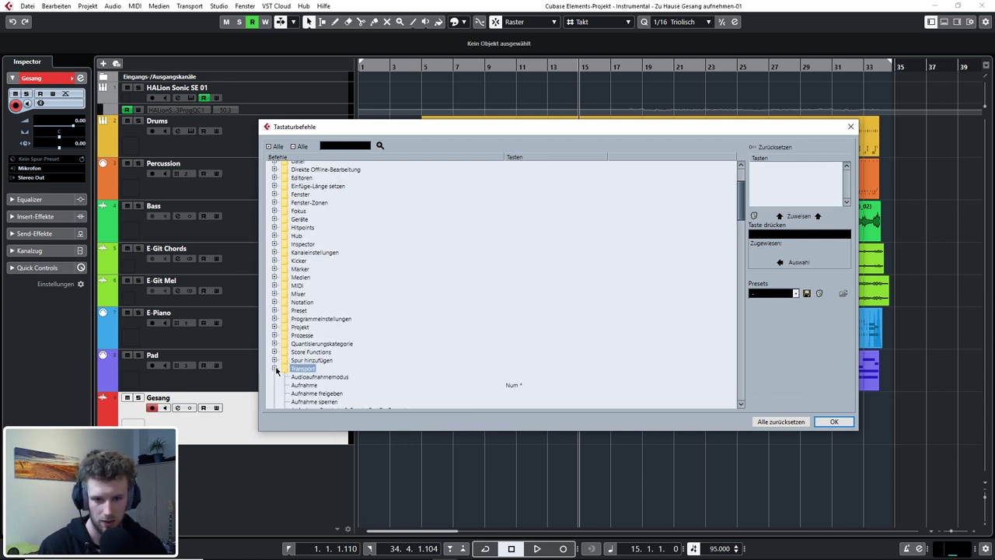
drag(744, 198, 743, 214)
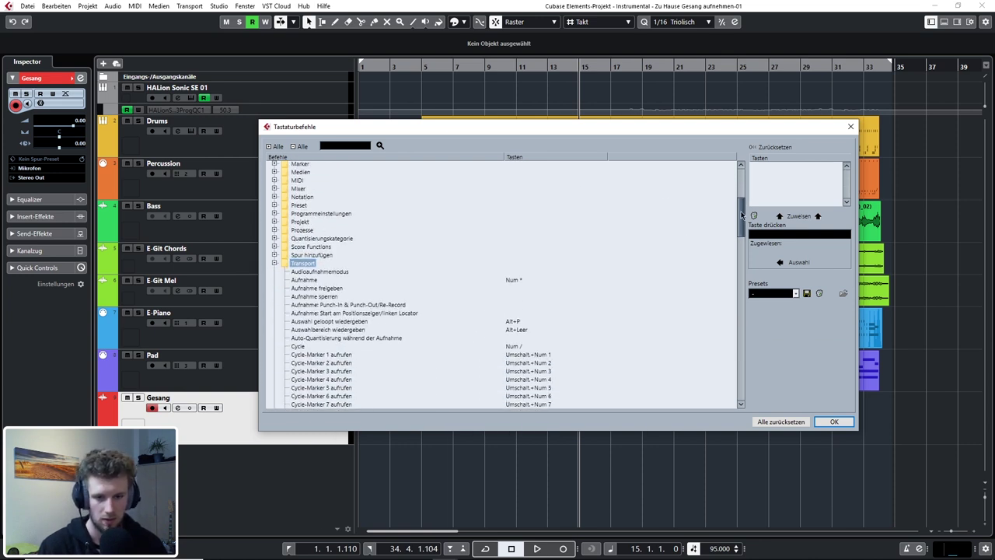
click(304, 280)
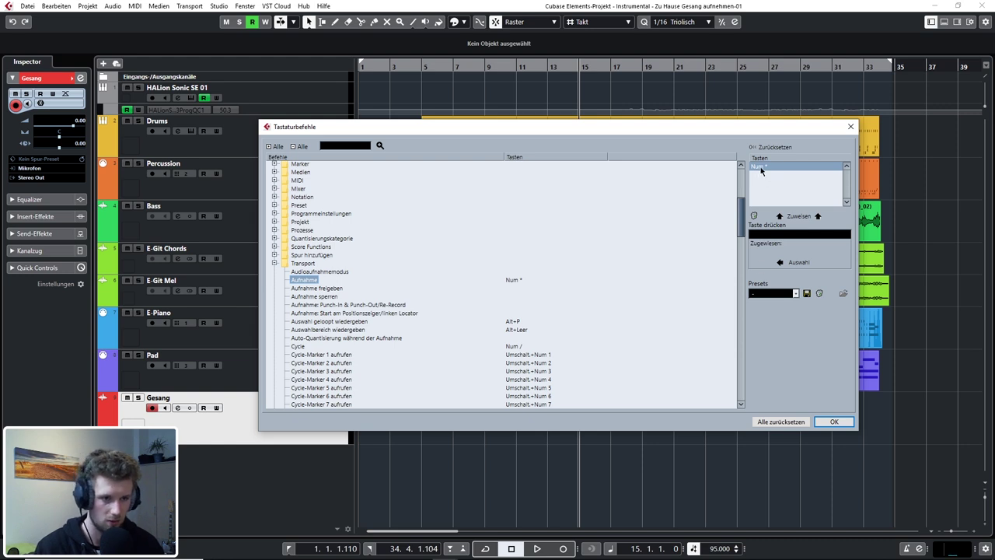
click(768, 235)
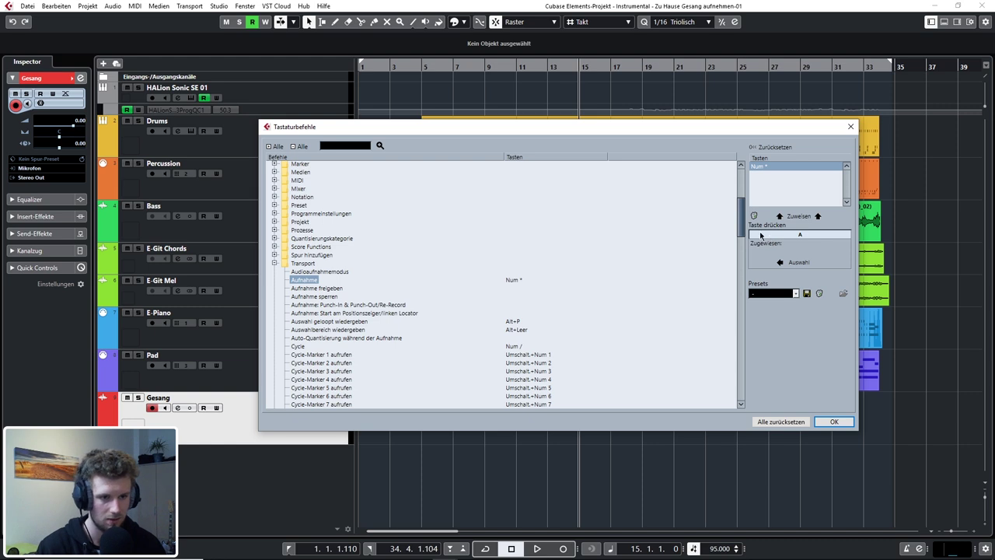
click(799, 215)
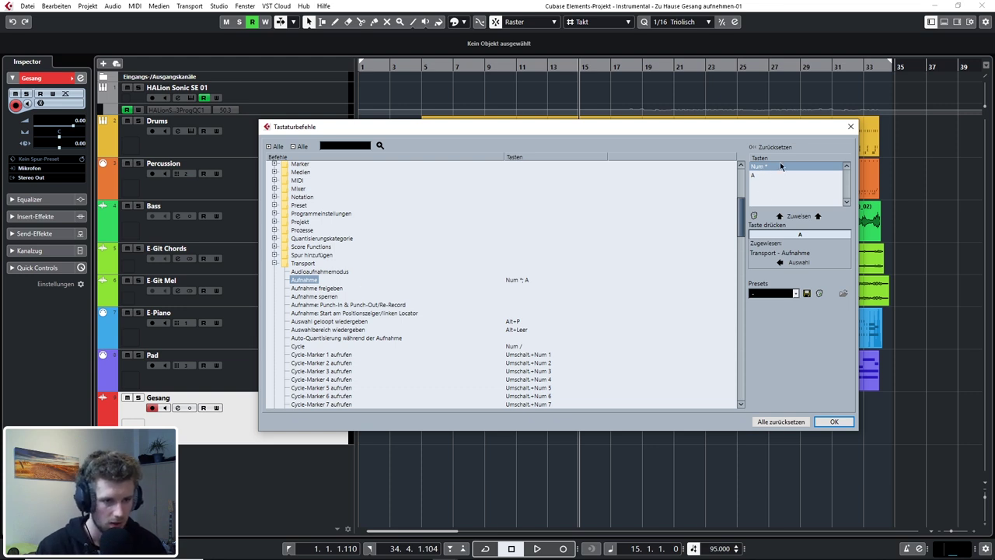
Remove the Num * shortcut from the Aufnahme command and confirm the keyboard commands dialog
click(754, 215)
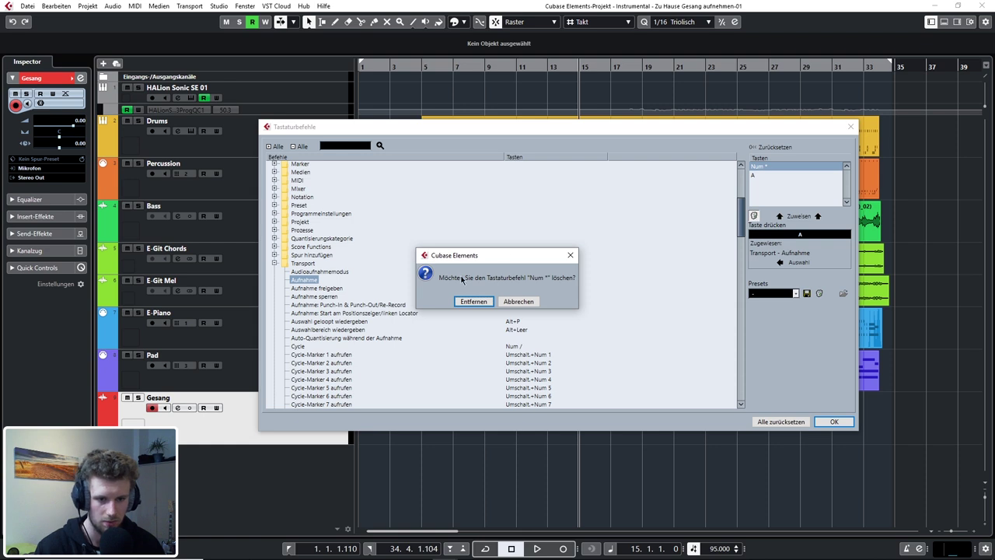
click(469, 300)
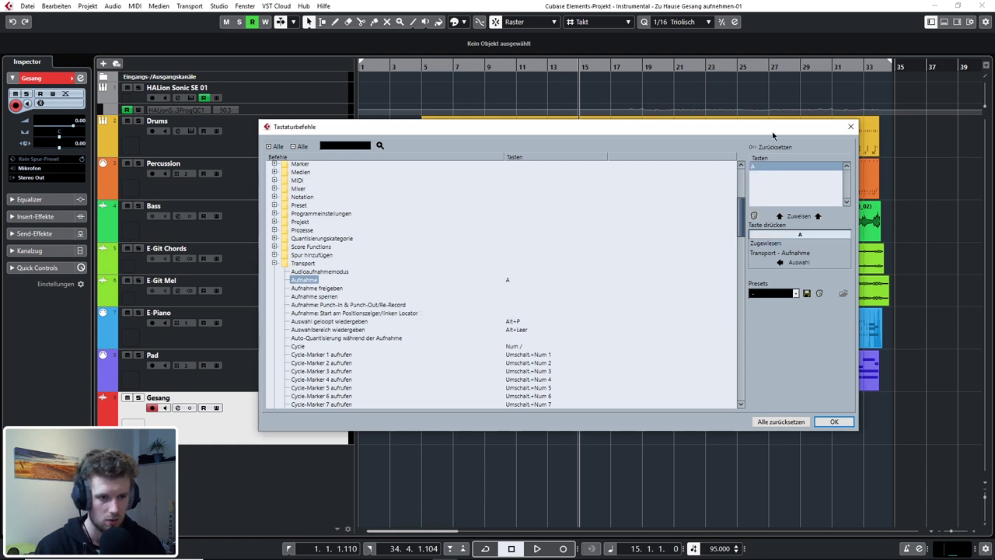
drag(773, 136, 663, 122)
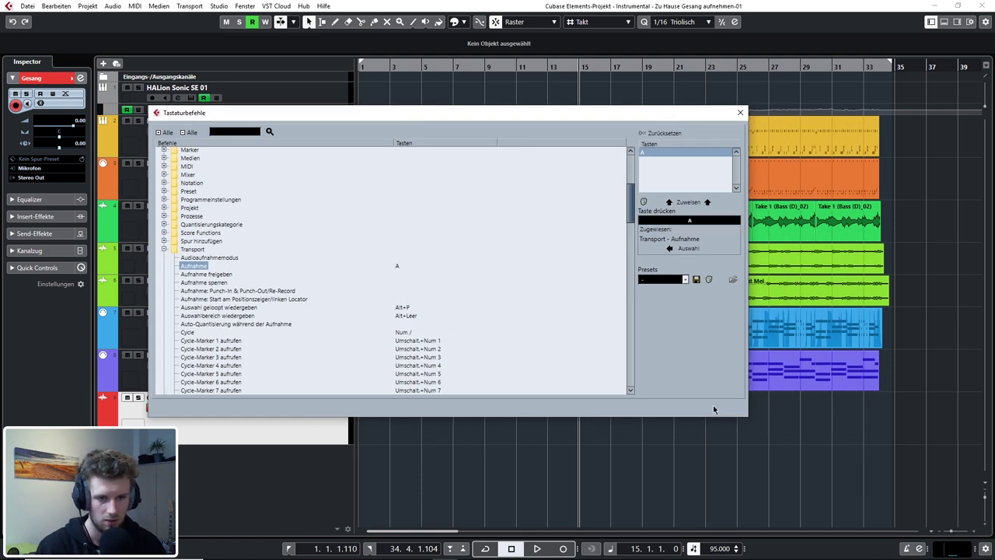
click(721, 408)
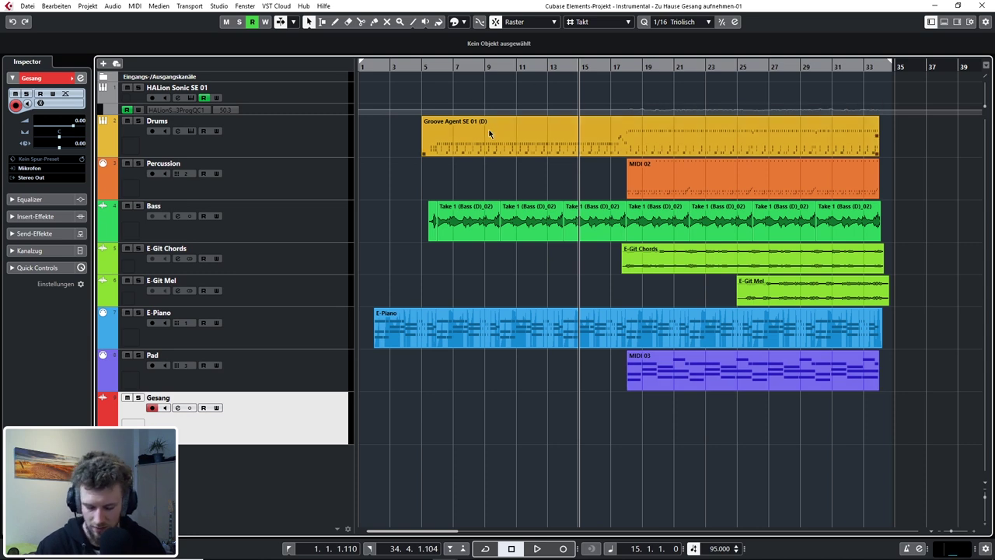
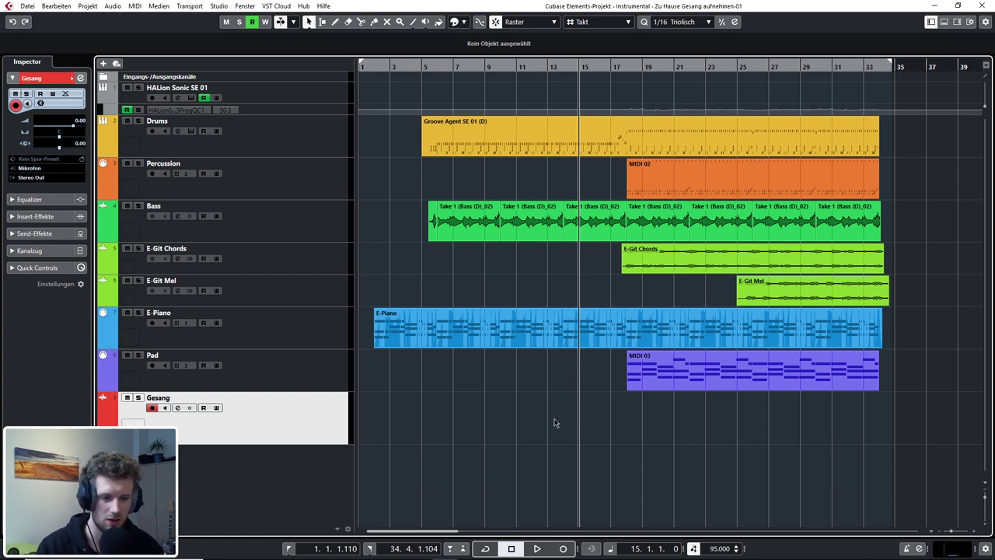
Solo the Gesang track and record a test vocal take from bar 17 to about bar 29
click(138, 402)
drag(616, 67, 535, 68)
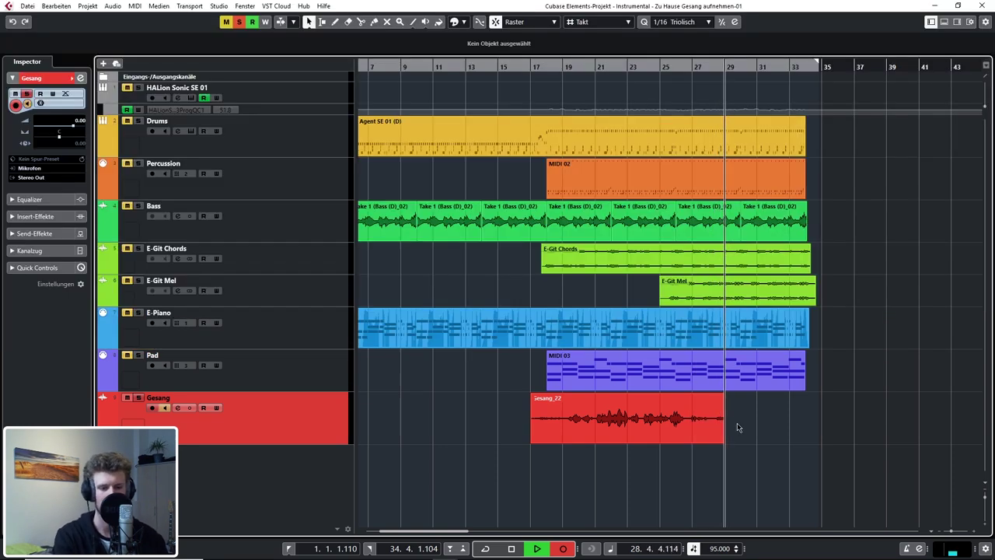
key(space)
Examine the recorded Gesang waveform closely around bars 21 to 23, and check the channel levels in the MixConsole
key(h)
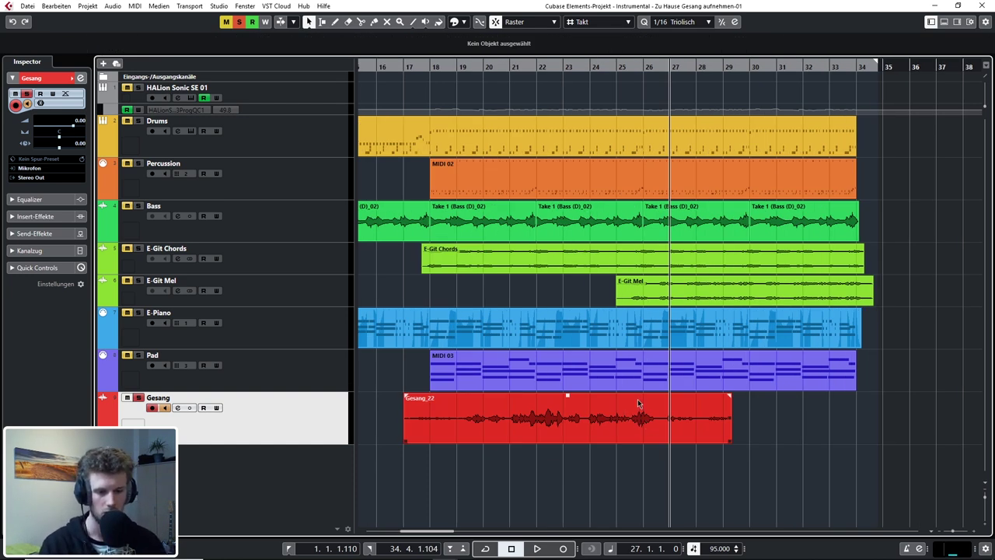
click(814, 431)
key(h)
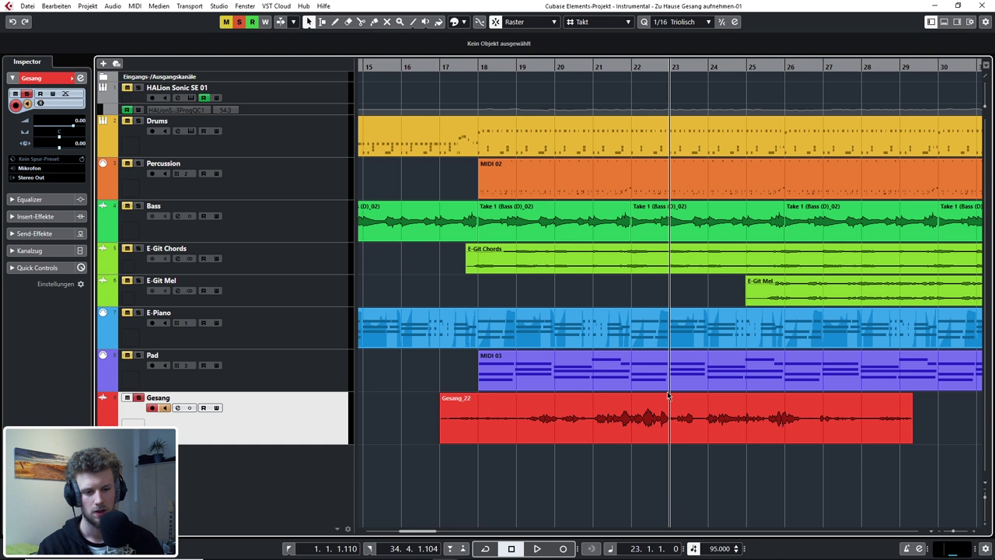
drag(675, 396, 703, 214)
drag(639, 75, 650, 406)
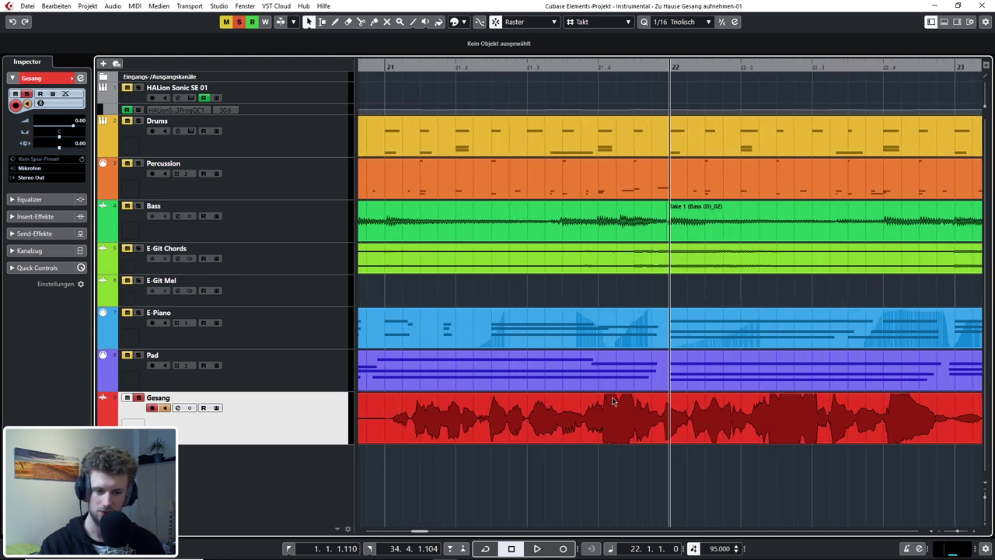
key(g)
key(g)
key(g)
key(g)
key(g)
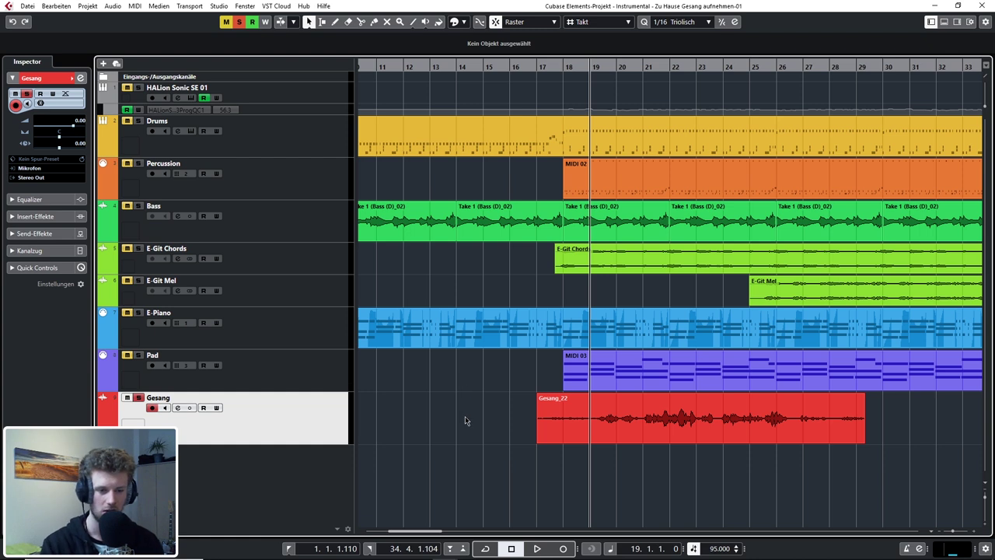
key(F3)
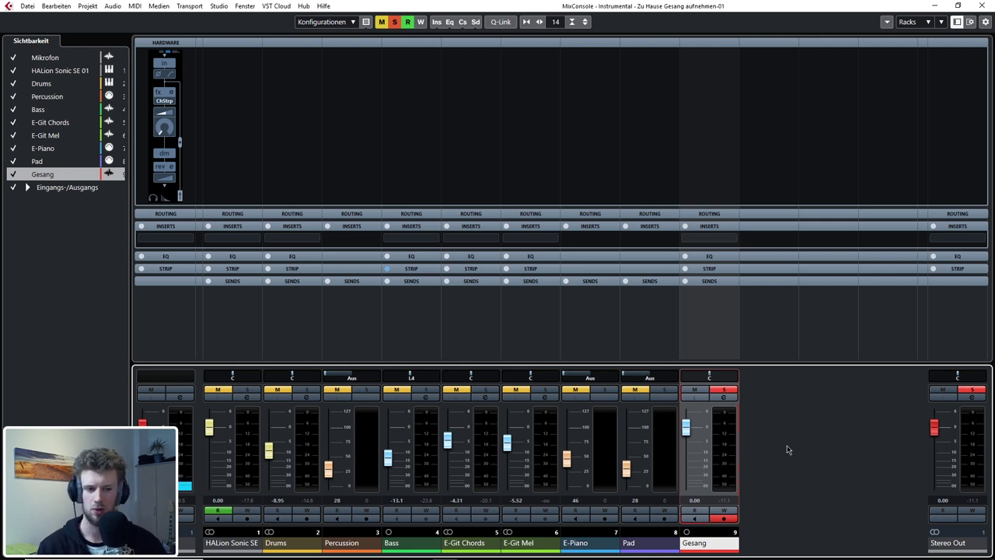
key(F3)
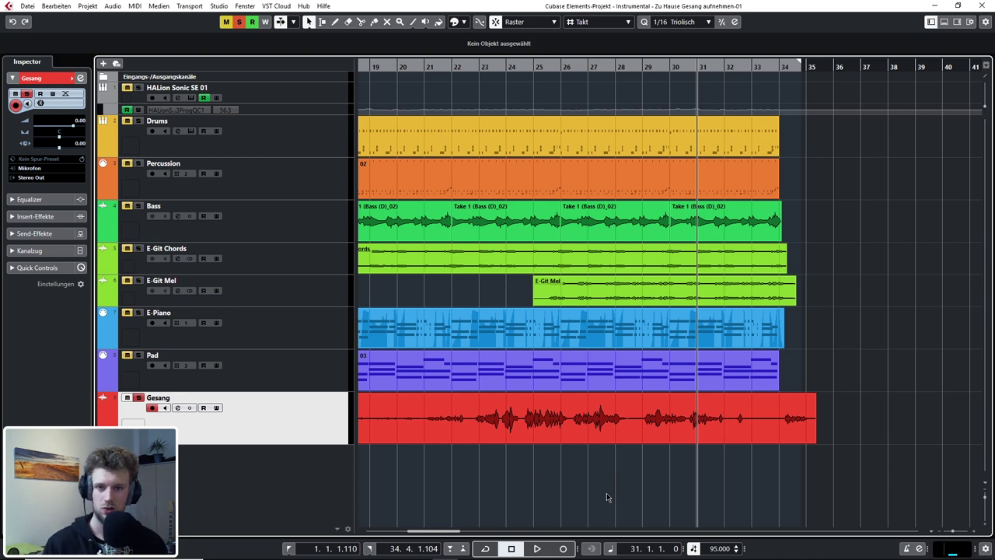
Ensure Direktes Mithören is enabled for Yamaha Steinberg USB ASIO in the studio settings and confirm
click(221, 7)
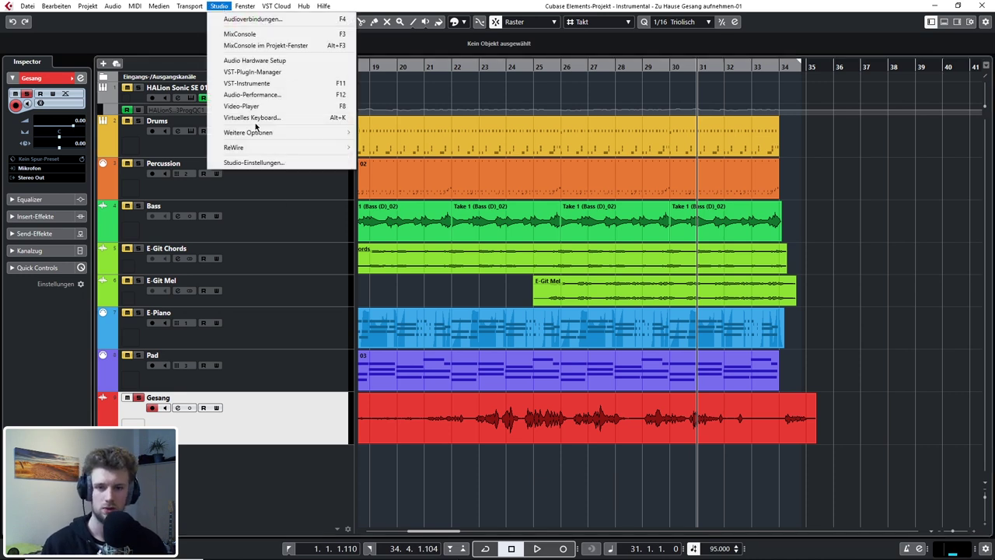
click(255, 163)
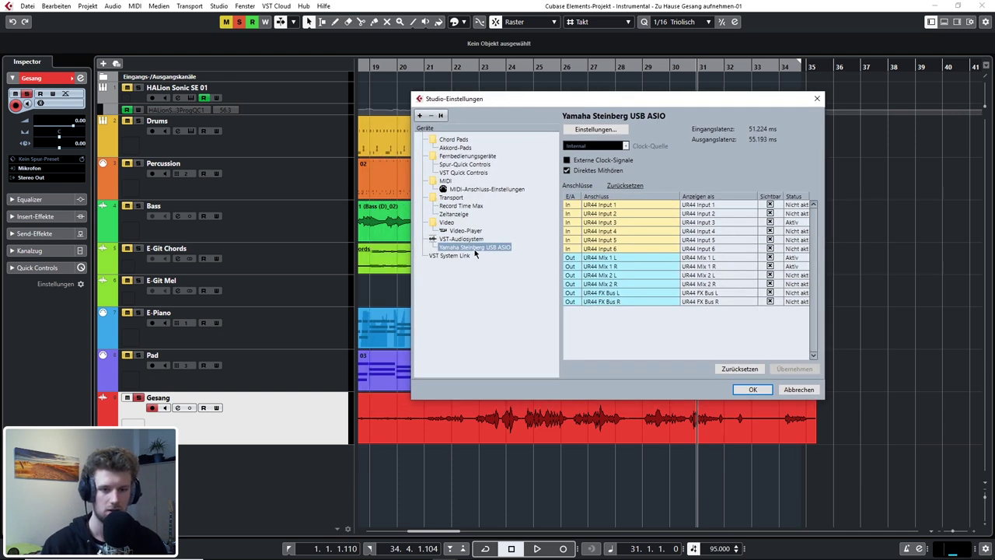
click(566, 170)
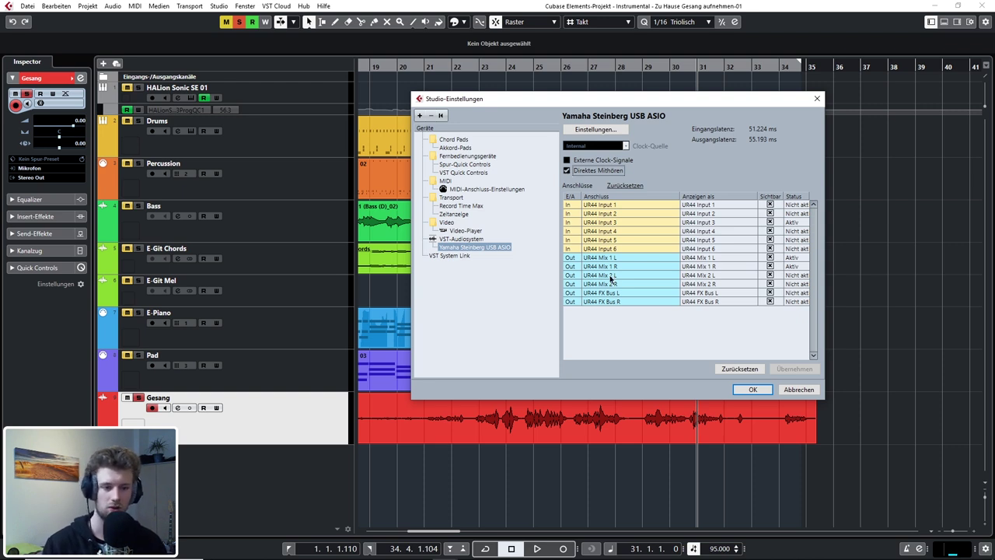
click(753, 389)
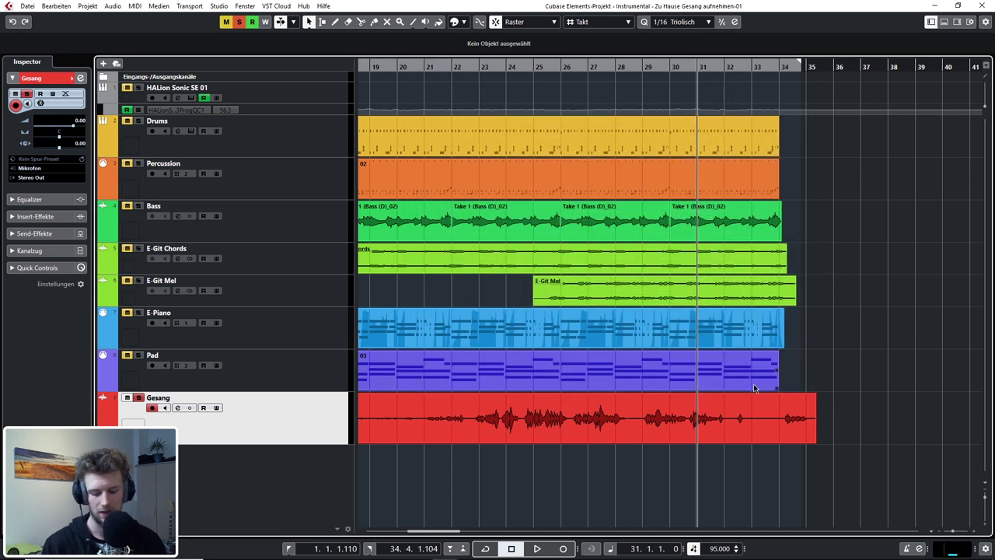
Open the UR44 channel strip of the Mikrofon input in the MixConsole and try its Total Gain control
key(F3)
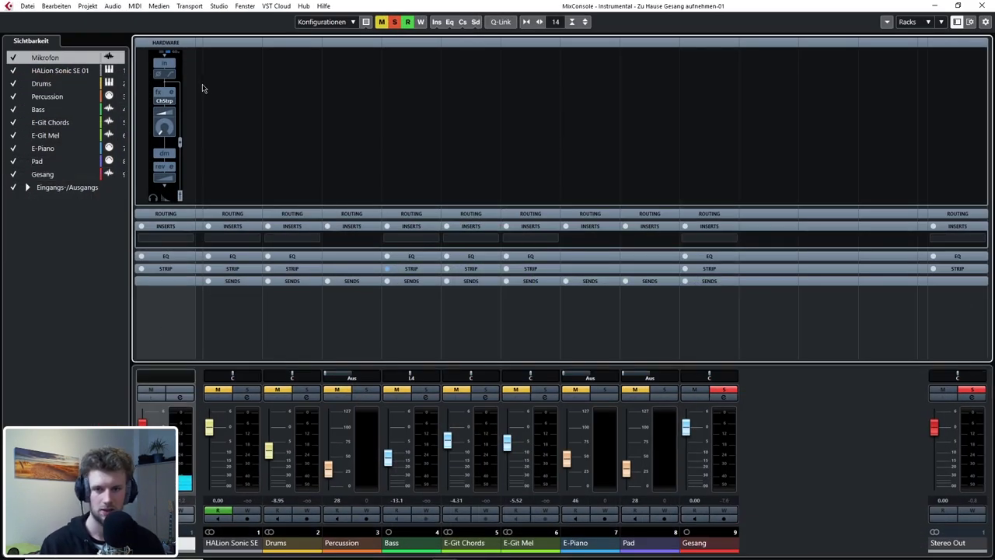
click(171, 92)
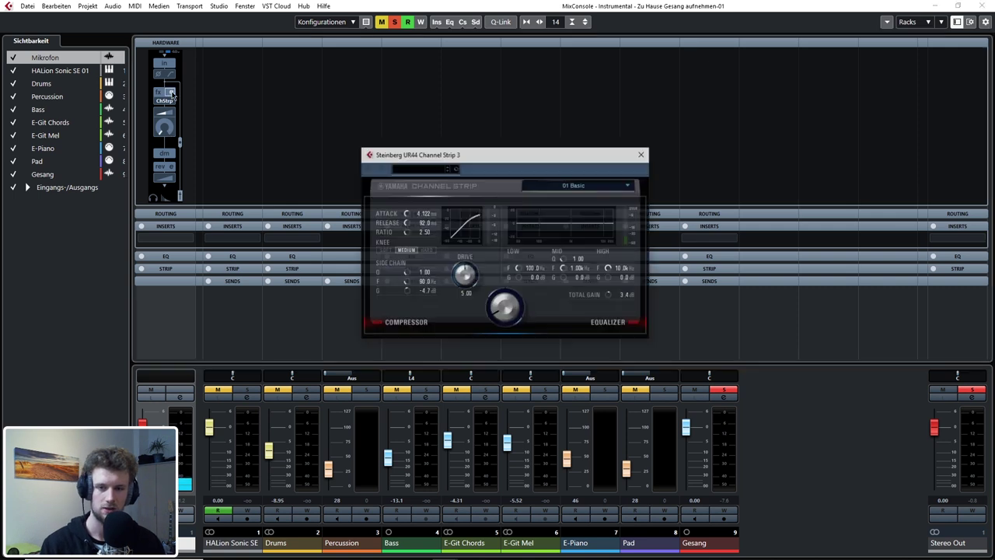
drag(490, 154, 433, 73)
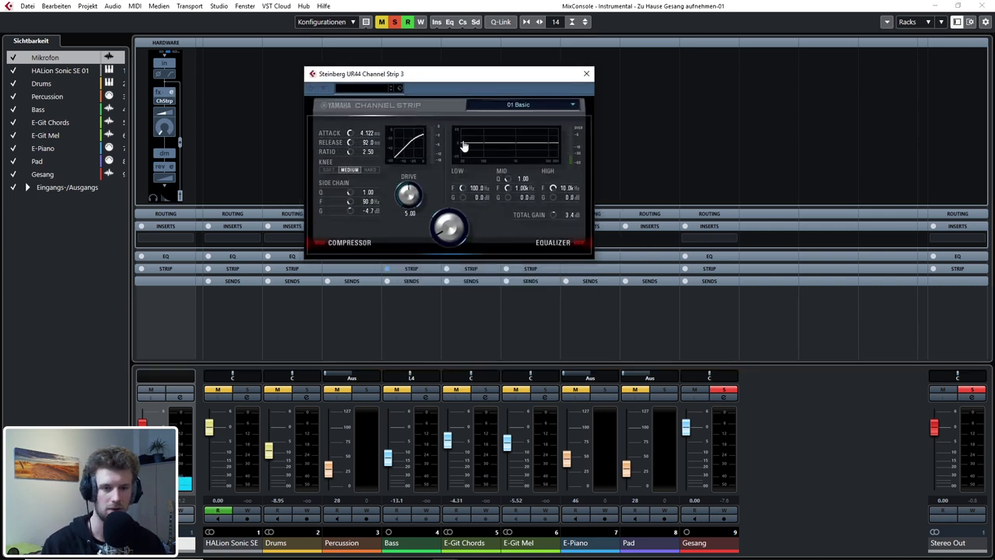
drag(554, 215, 554, 230)
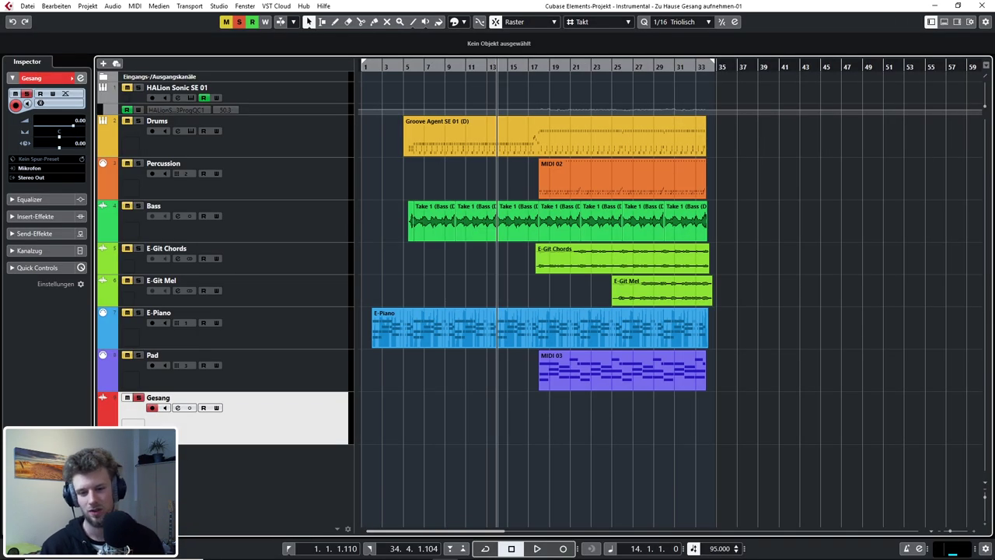
Switch input monitoring on the Gesang track on and off again, and turn off the track's solo
click(164, 408)
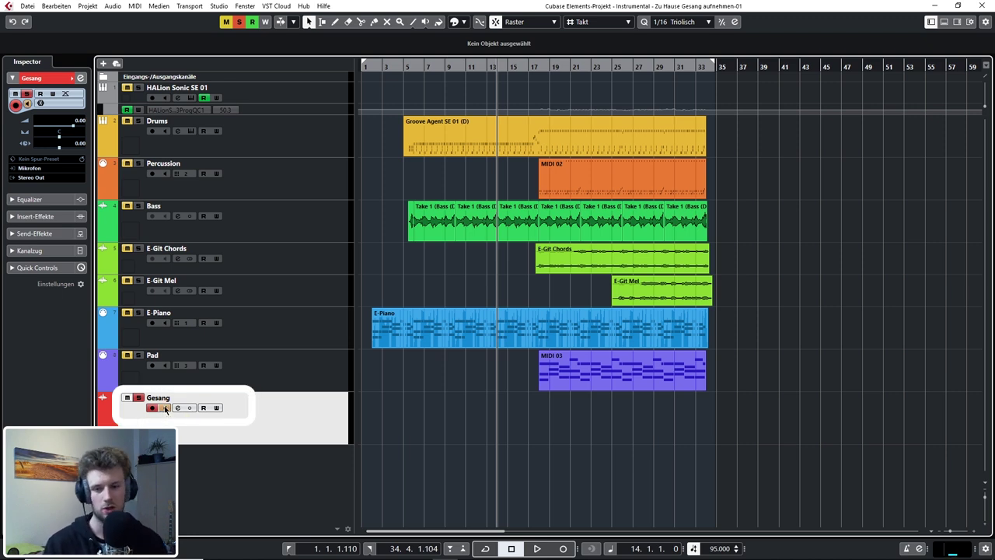
click(165, 408)
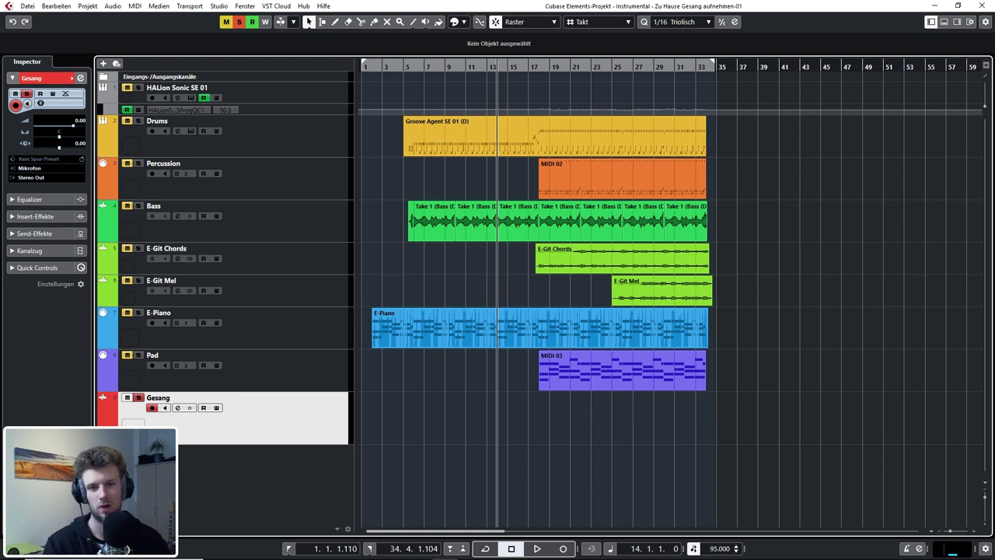
key(s)
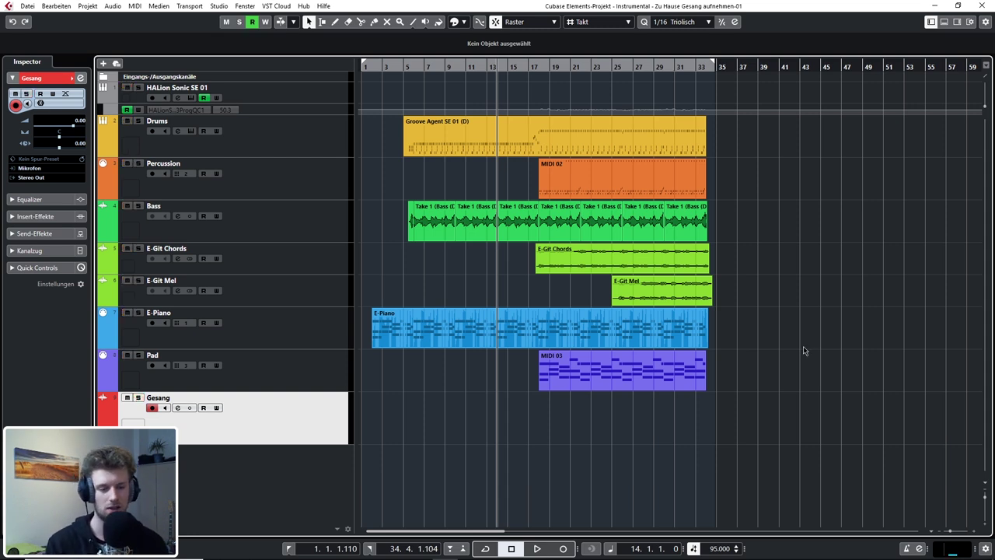
Try lowering the Stereo Out fader in the MixConsole, reset it to 0.00 and return to the project
key(F3)
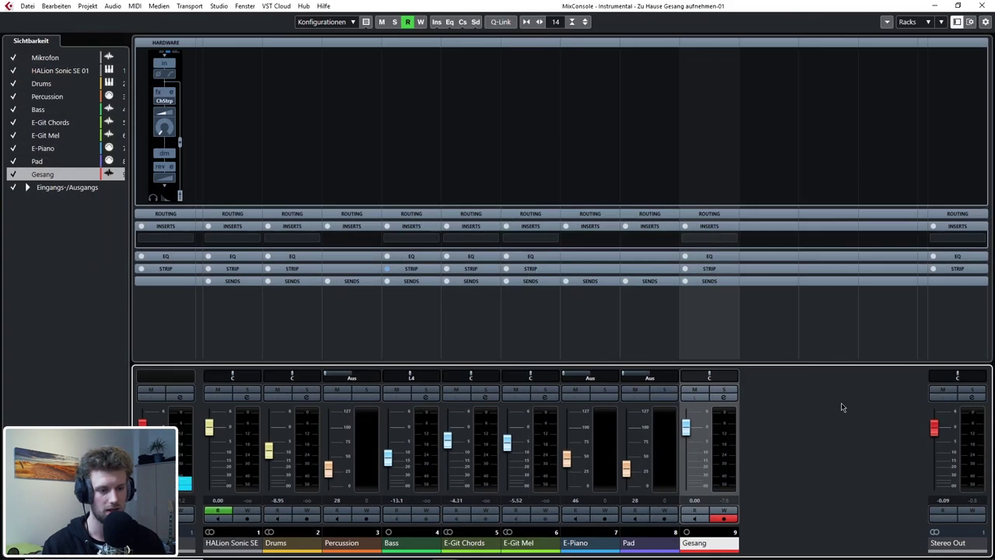
drag(934, 428, 935, 433)
ctrl+click(934, 433)
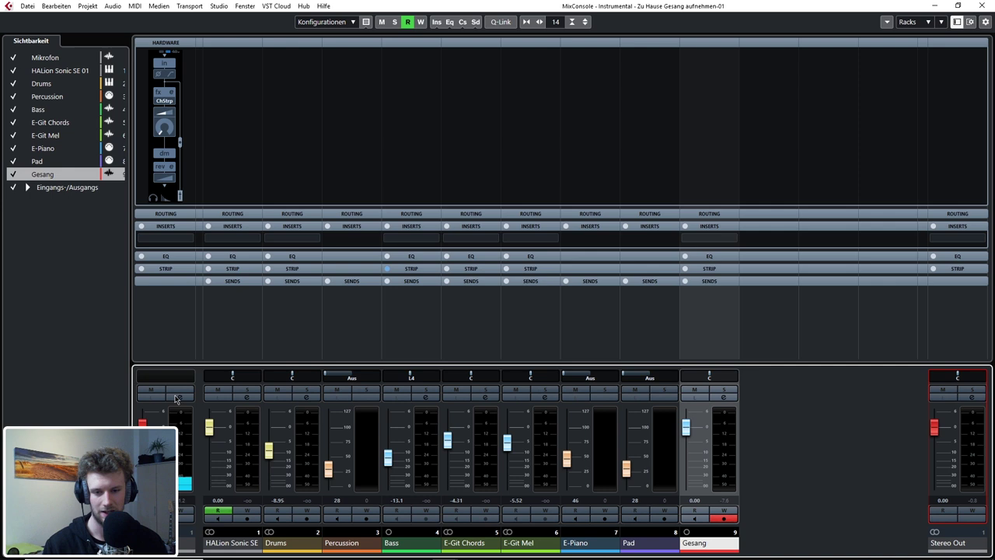
click(759, 431)
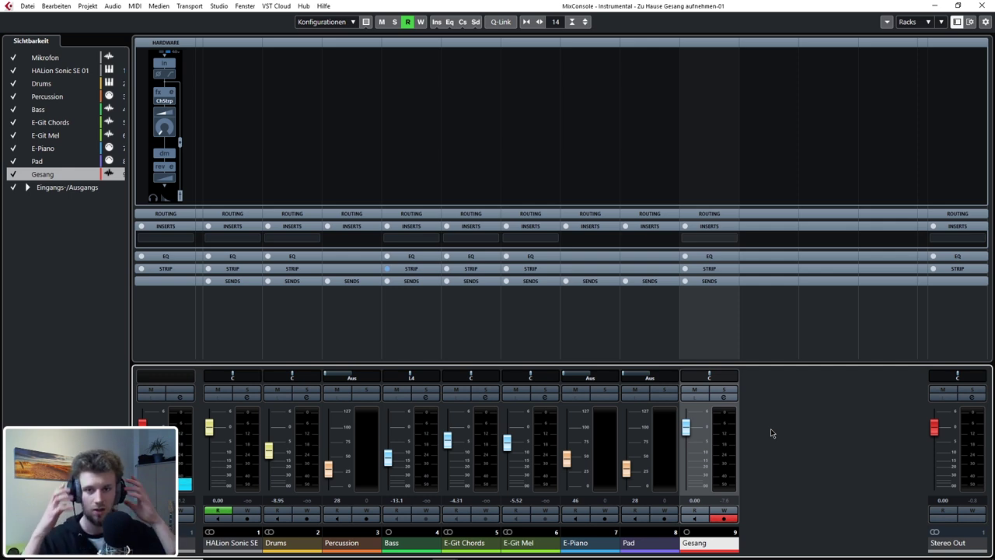
key(F3)
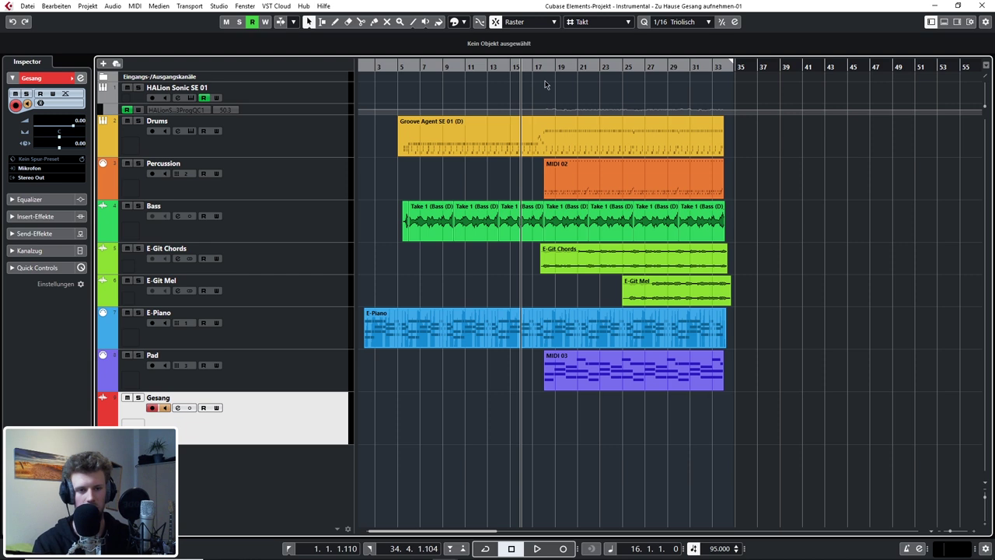
Start recording vocals on the armed Gesang track from bar 16 over the instrumental
key(KP_Multiply)
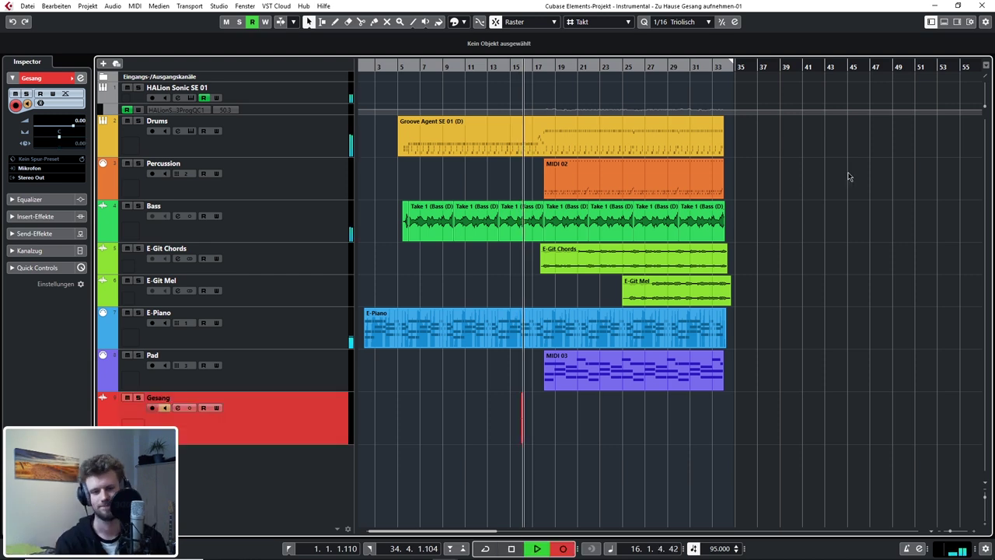